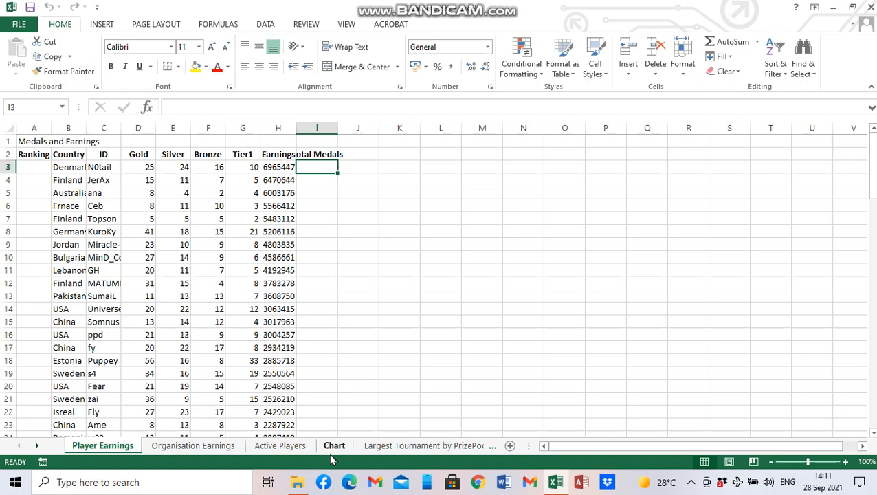
mouse_move(651, 493)
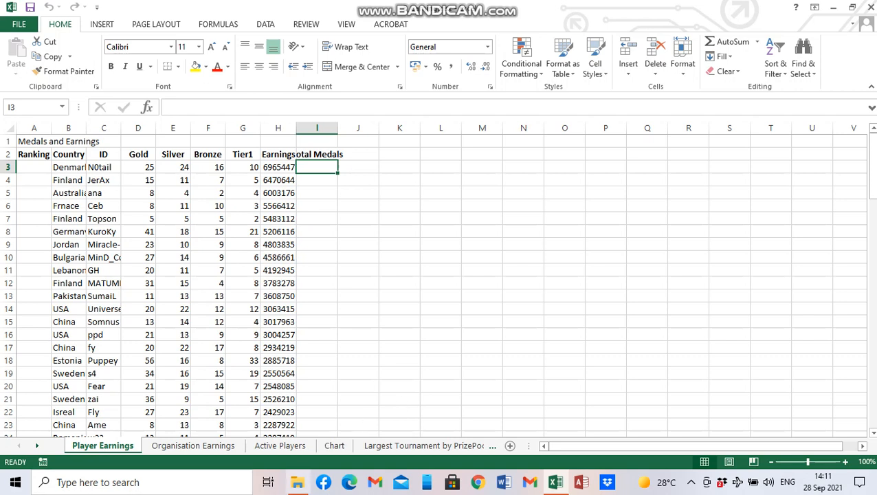
mouse_move(297, 482)
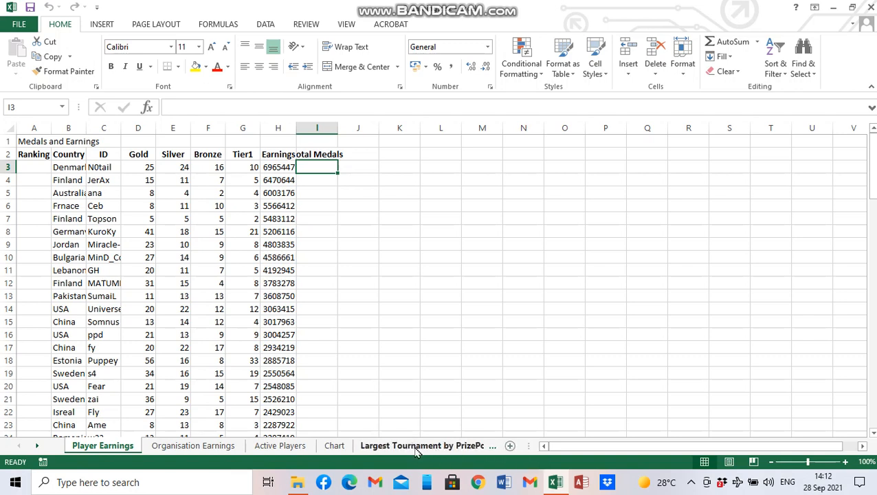
left_click(37, 446)
left_click(36, 446)
left_click(20, 446)
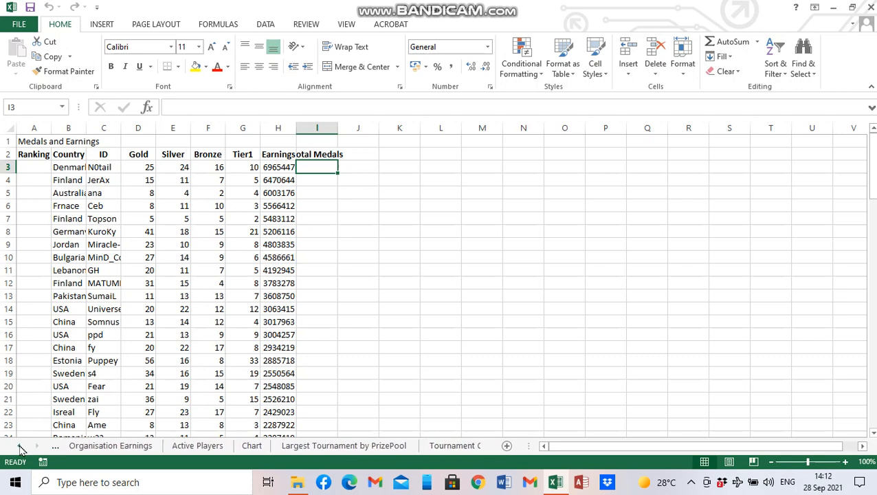
left_click(21, 446)
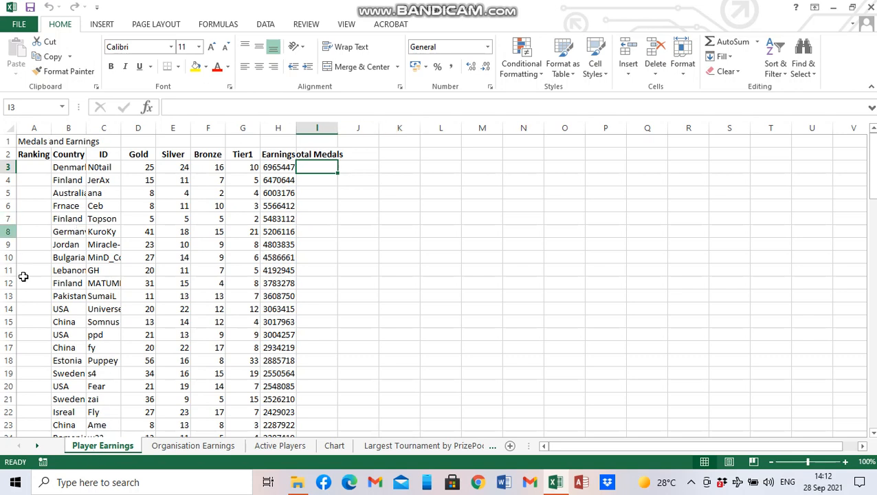
Merge and center the Medals and Earnings title across A1:I1 and format it in Arial Rounded MT Bold at size 15
left_click_drag(33, 142, 317, 140)
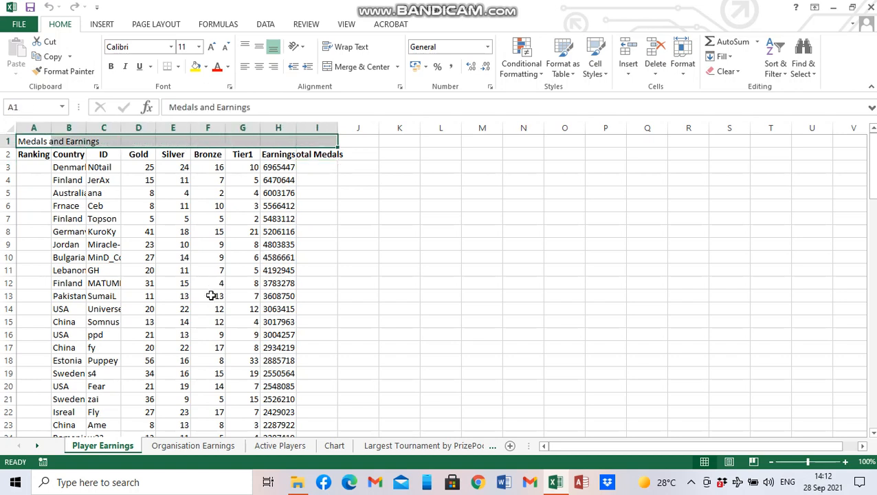
left_click(358, 66)
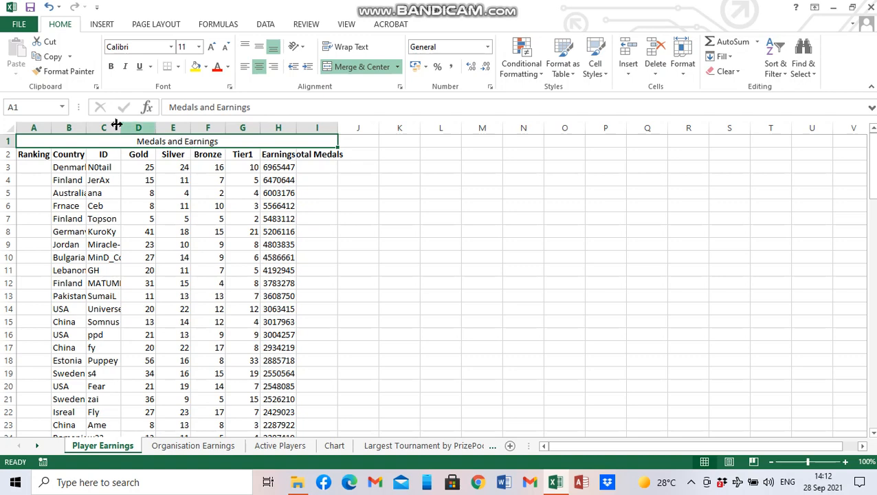
left_click(171, 53)
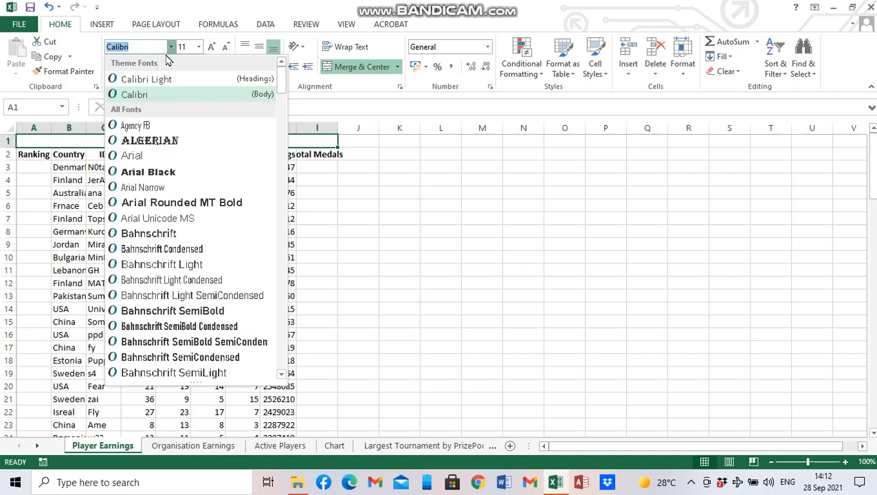
left_click(156, 204)
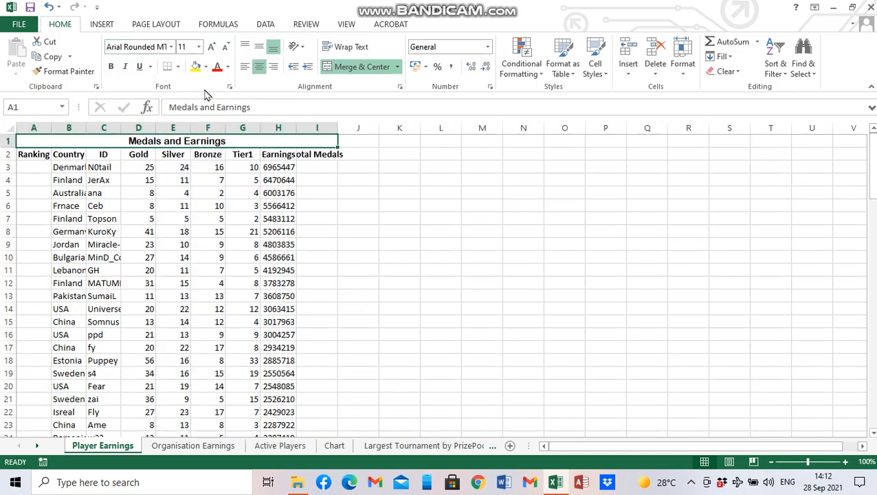
left_click(198, 47)
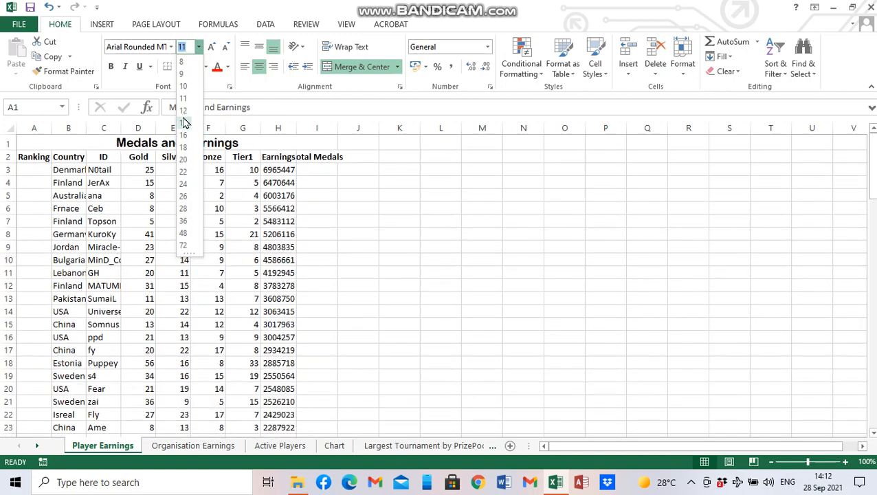
type("15")
key("Return")
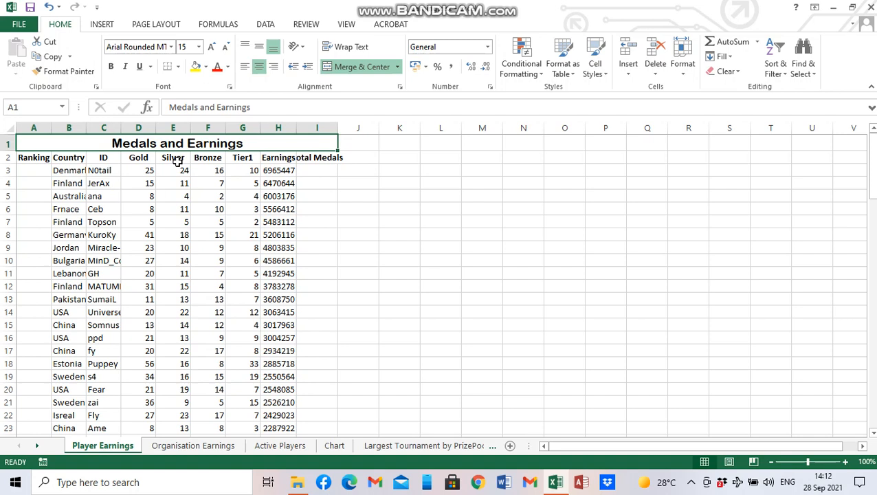
Enter 1 and 2 in A3 and A4 and fill the Ranking series down to the last player row
left_click(38, 169)
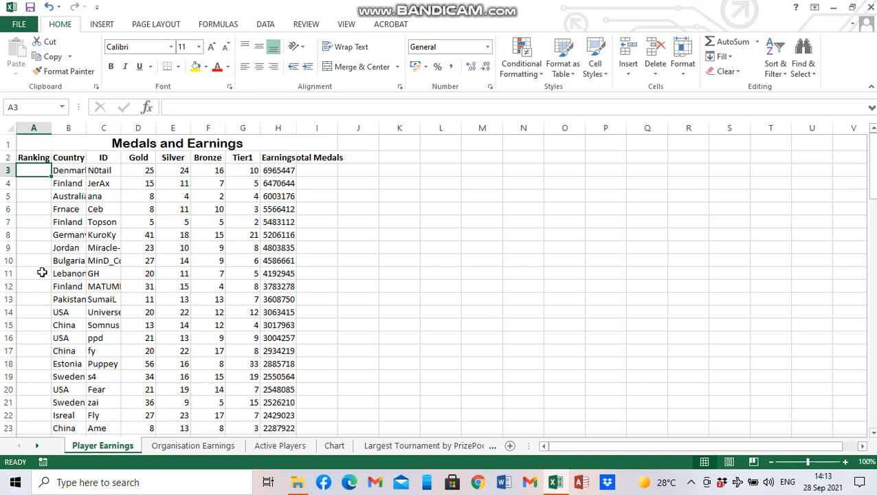
type("1")
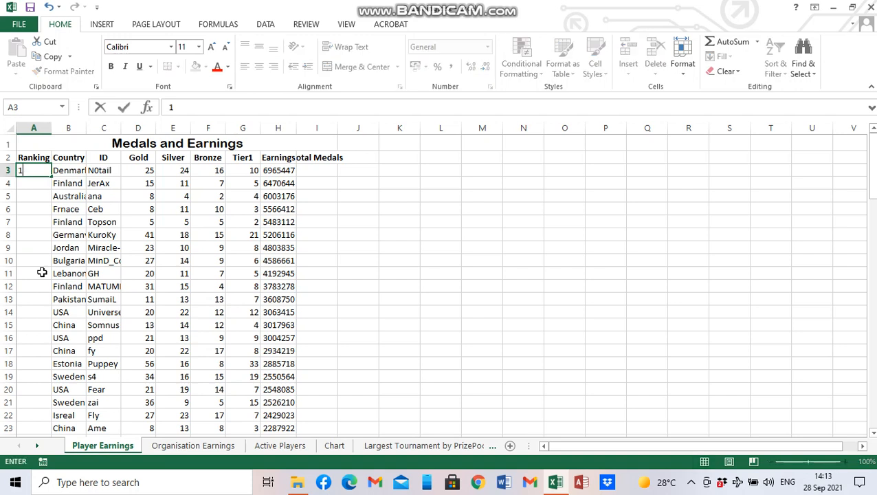
key("Return")
type("2")
key("Return")
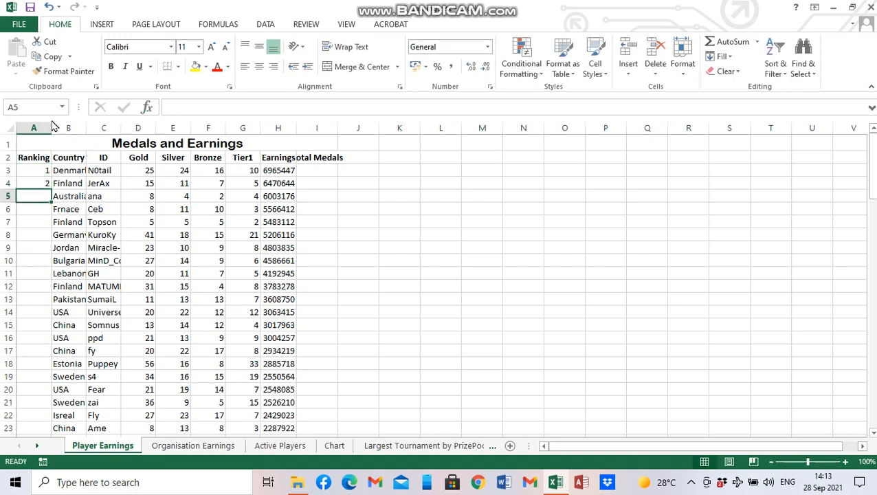
mouse_move(24, 170)
left_mouse_down()
mouse_move(25, 193)
mouse_move(23, 180)
left_mouse_up()
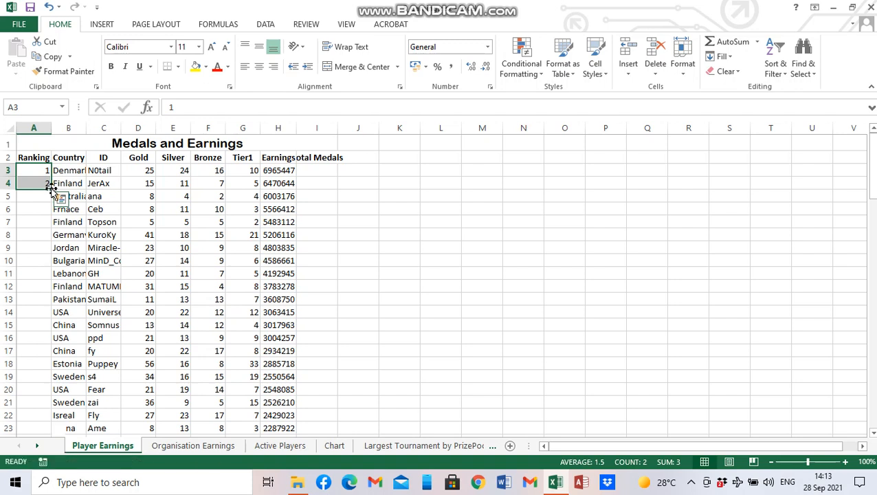
double_click(52, 189)
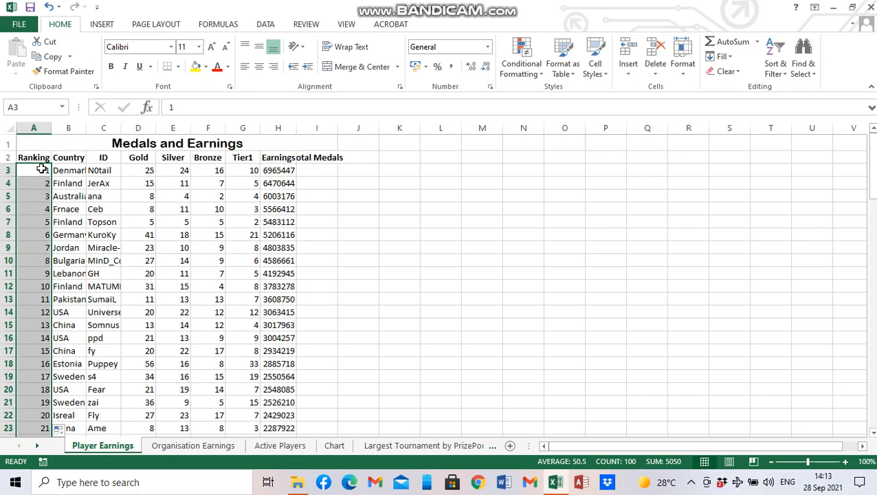
left_click_drag(39, 170, 39, 181)
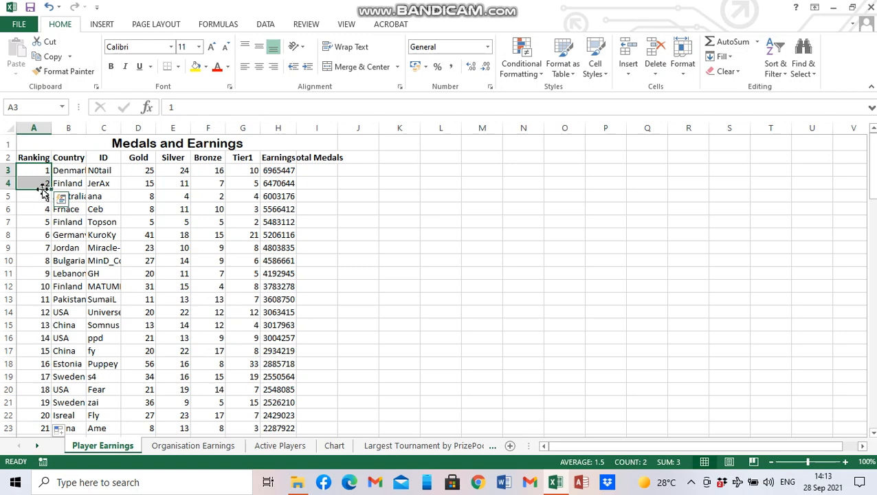
scroll(44, 204, "down", 20)
scroll(44, 204, "down", 7)
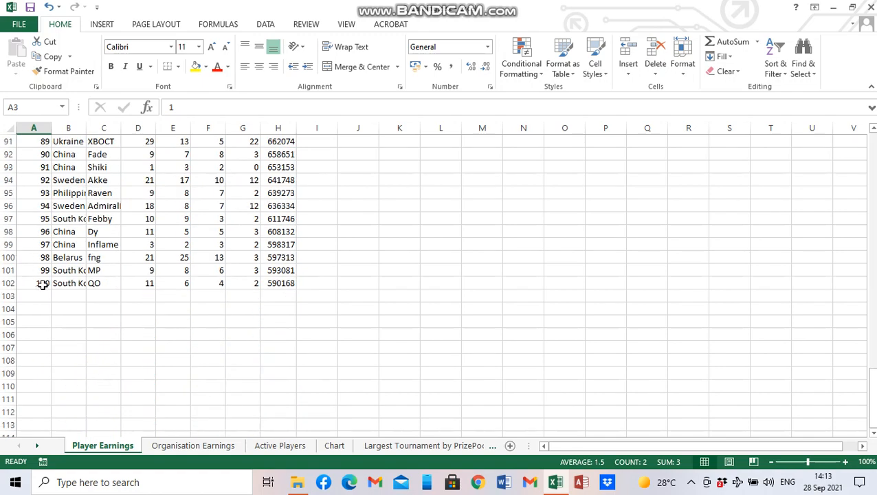
scroll(43, 284, "up", 20)
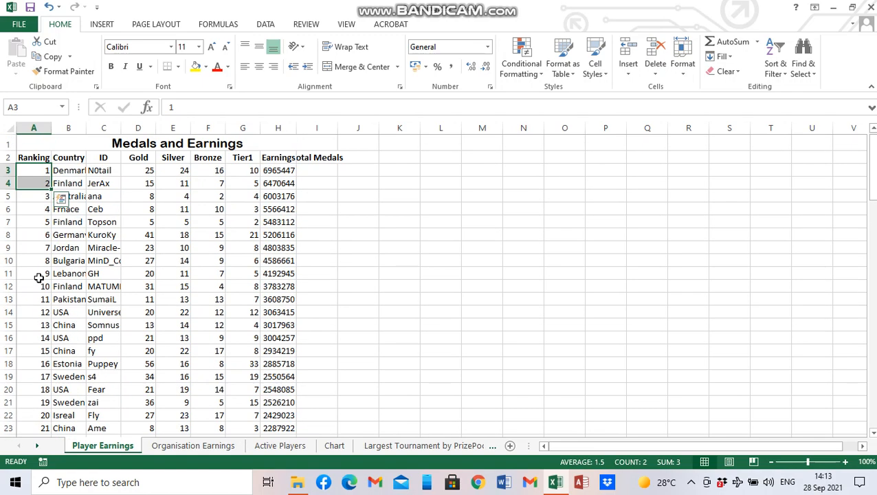
left_click(34, 261)
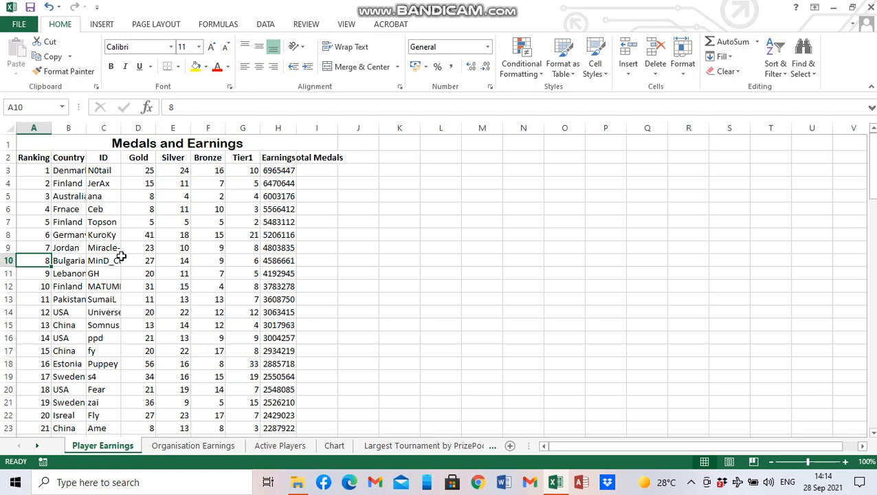
Autofit the widths of columns A through I to their contents
left_click(32, 128)
left_click_drag(32, 128, 318, 122)
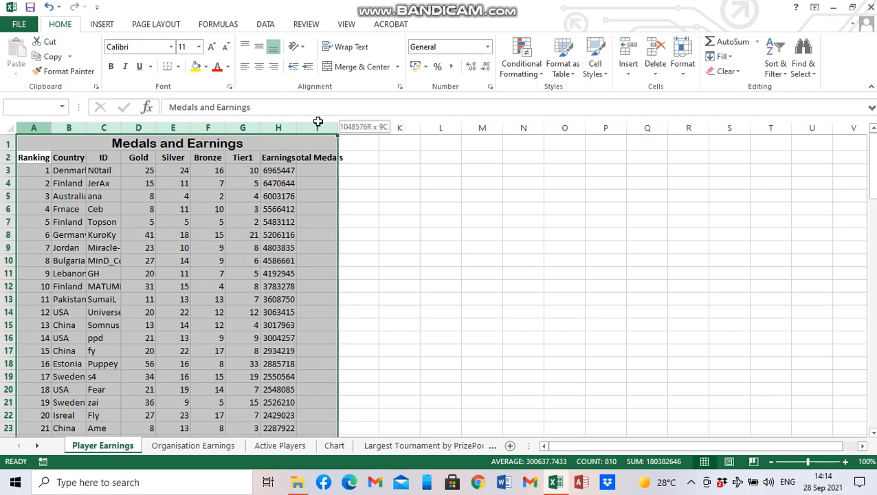
left_click_drag(318, 123, 318, 124)
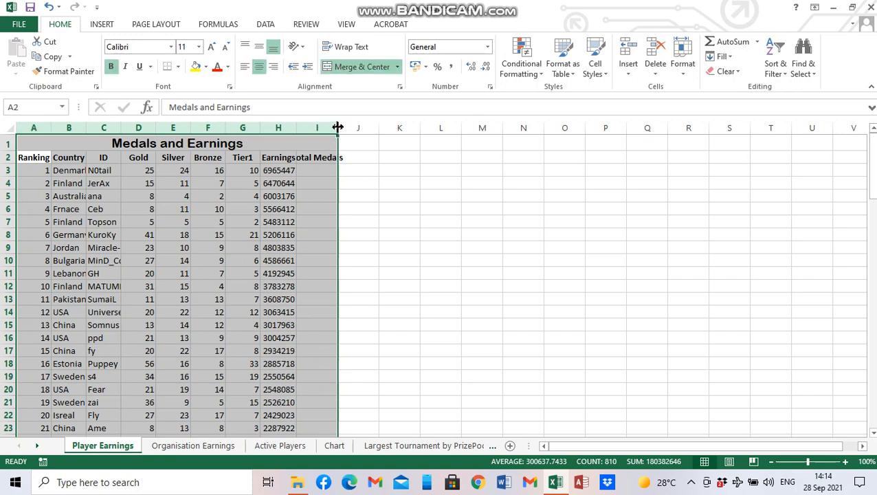
double_click(337, 127)
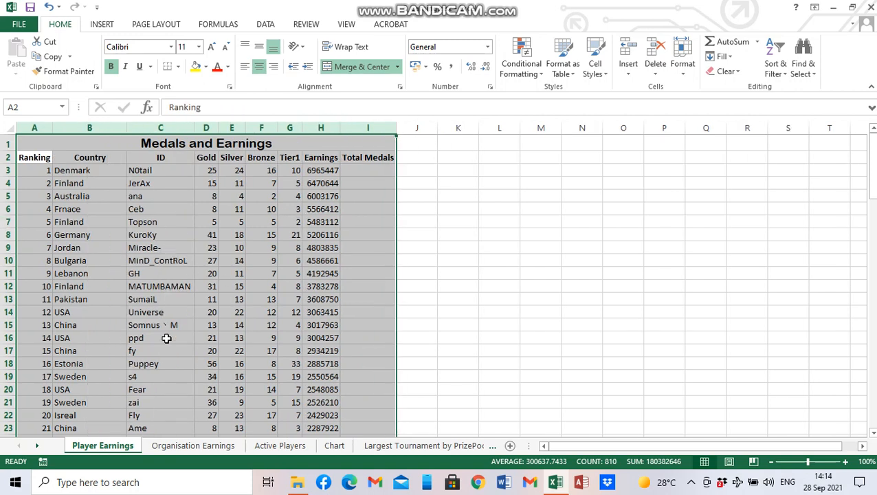
left_click(289, 298)
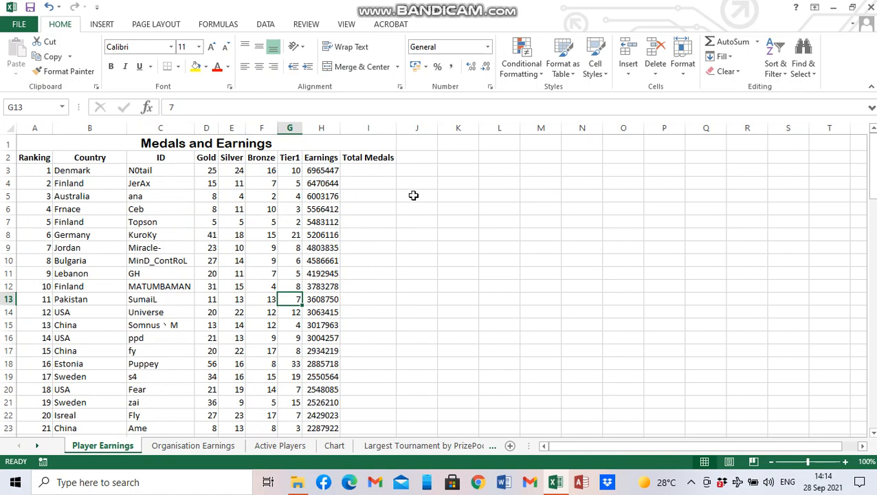
Calculate Total Medals in I3 with =SUM(D3:G3) and fill the formula down for all players
left_click(372, 171)
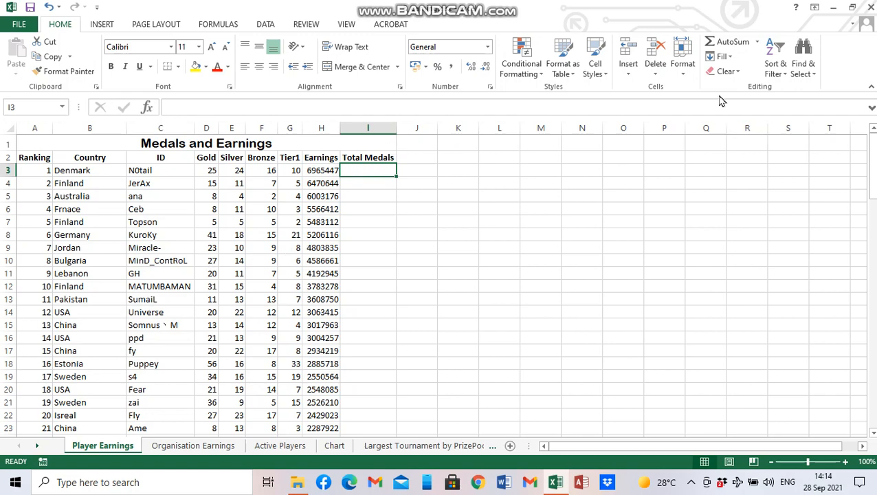
left_click(732, 43)
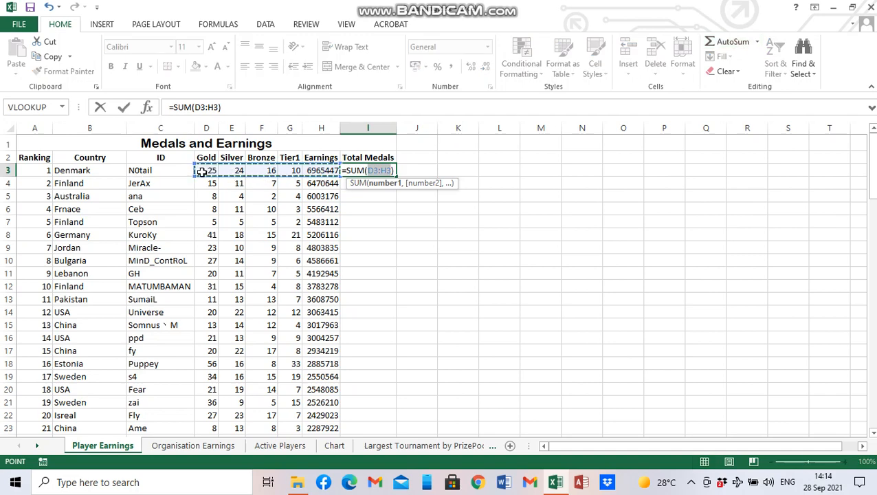
left_click_drag(208, 170, 289, 170)
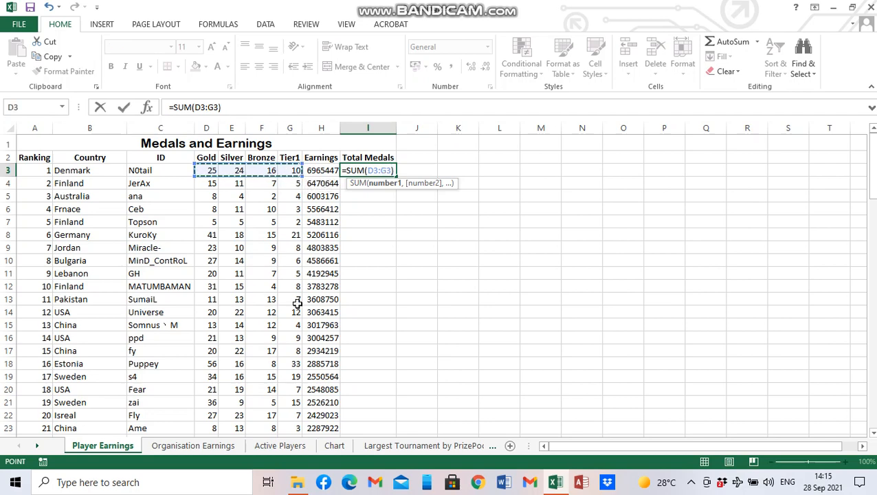
key("Return")
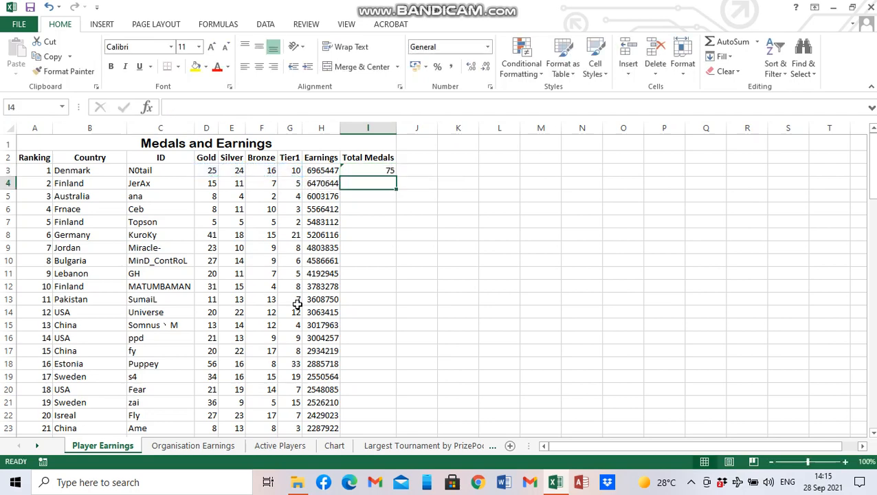
left_click(362, 170)
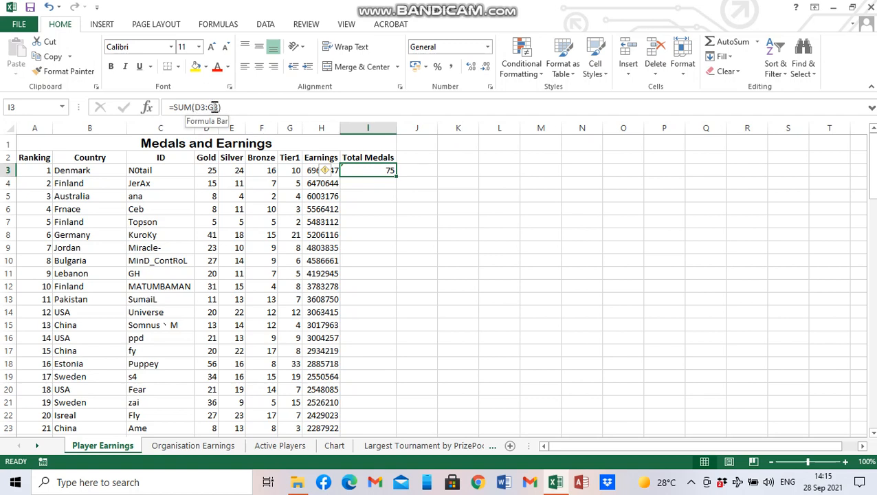
left_click_drag(398, 178, 398, 178)
double_click(398, 177)
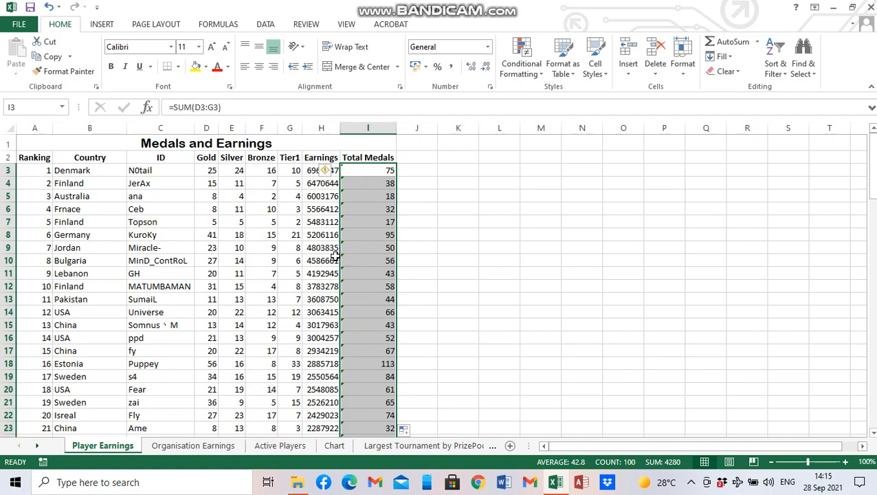
Format all the Earnings values in column H, from H3 down to the last player, as Currency
left_click(308, 169)
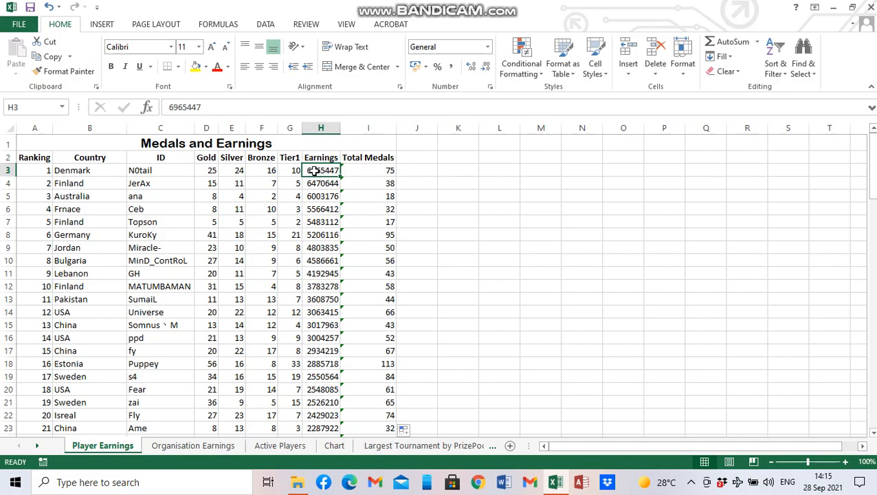
left_click_drag(312, 171, 321, 322)
scroll(542, 123, "up", 5)
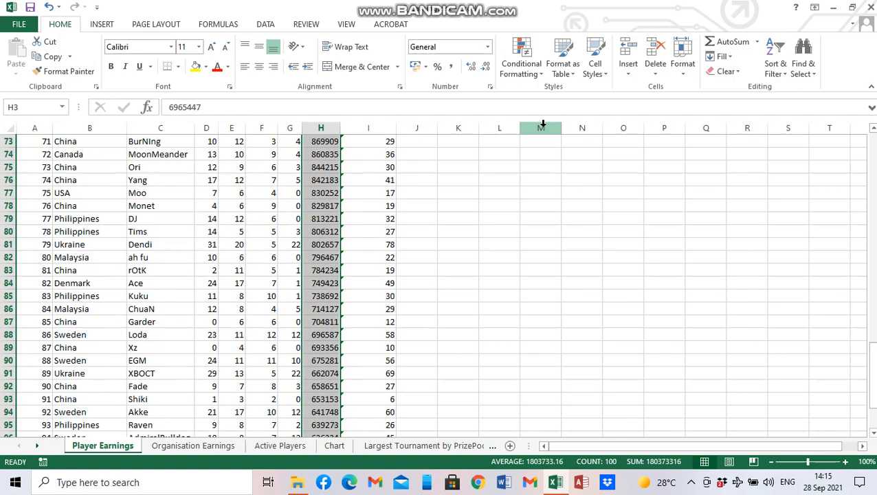
left_click(426, 67)
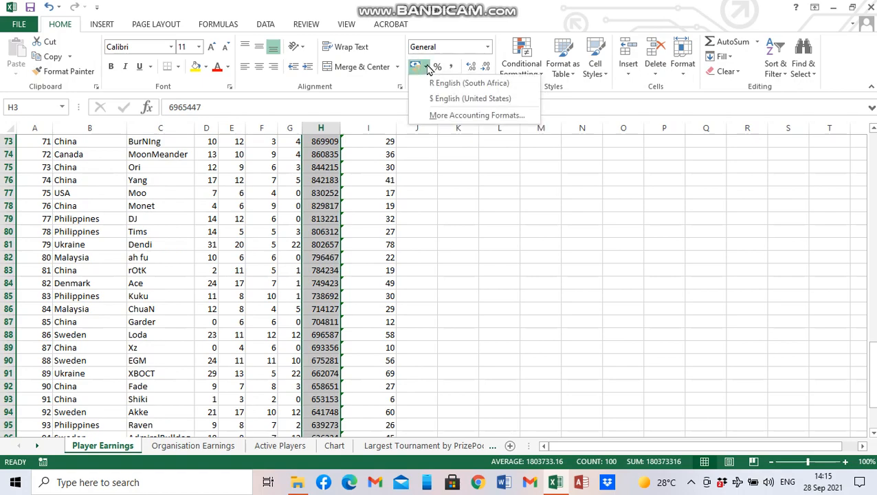
left_click(415, 67)
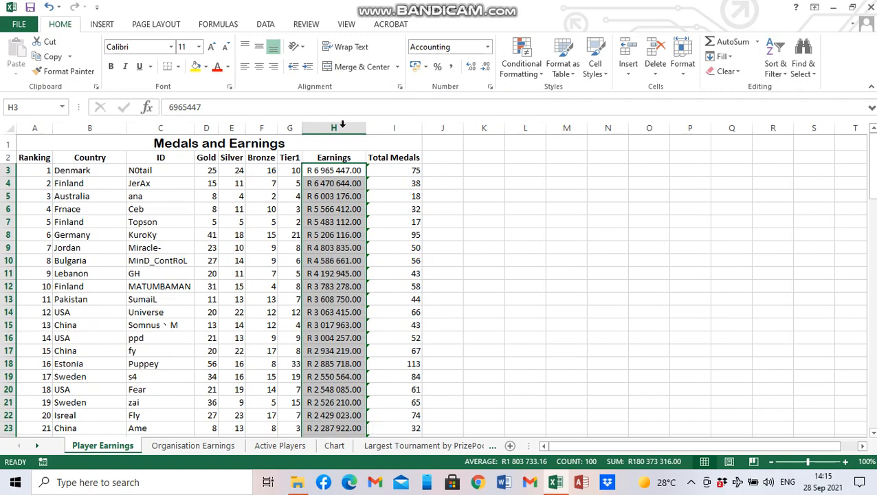
left_click(487, 48)
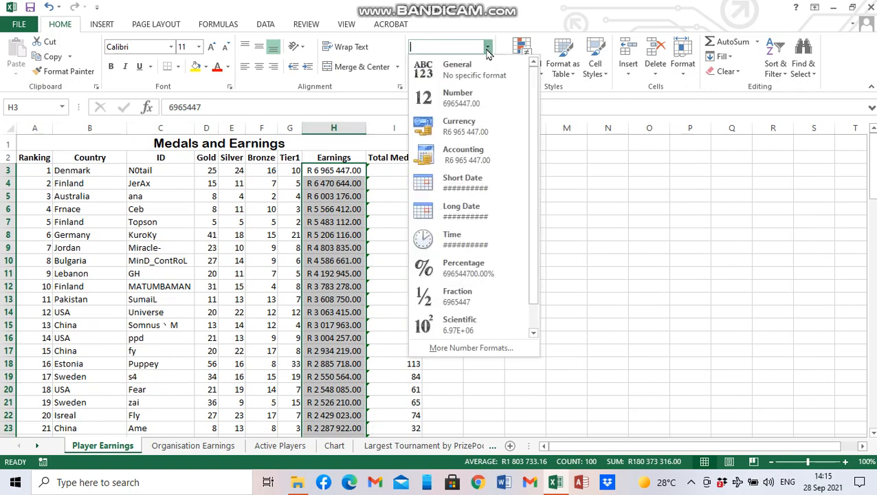
left_click(458, 127)
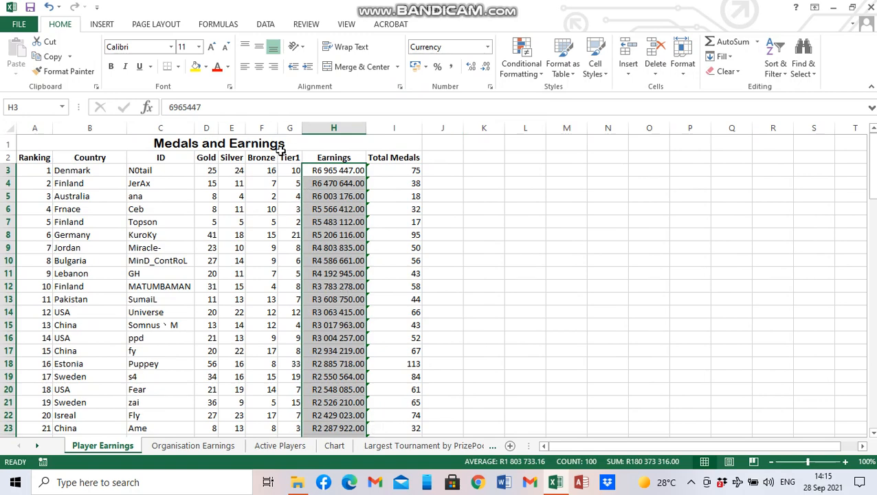
Set the Currency format of the selected Earnings values to 0 decimal places
left_click(487, 48)
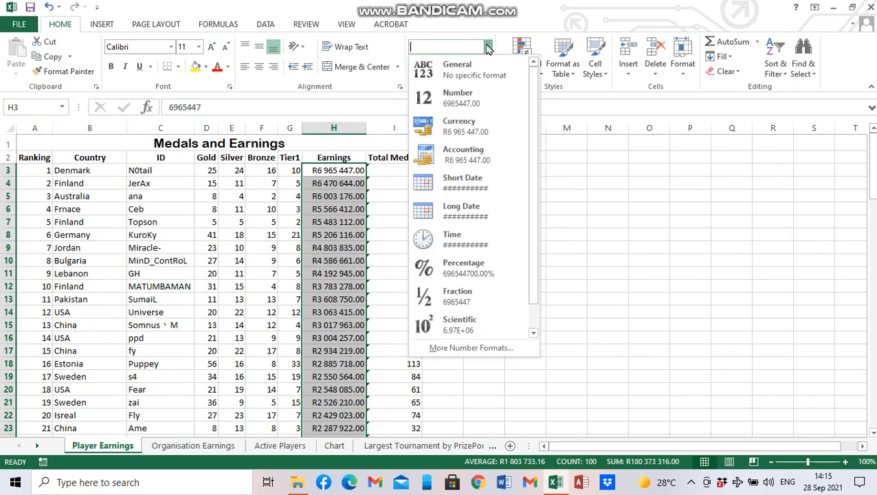
left_click(463, 352)
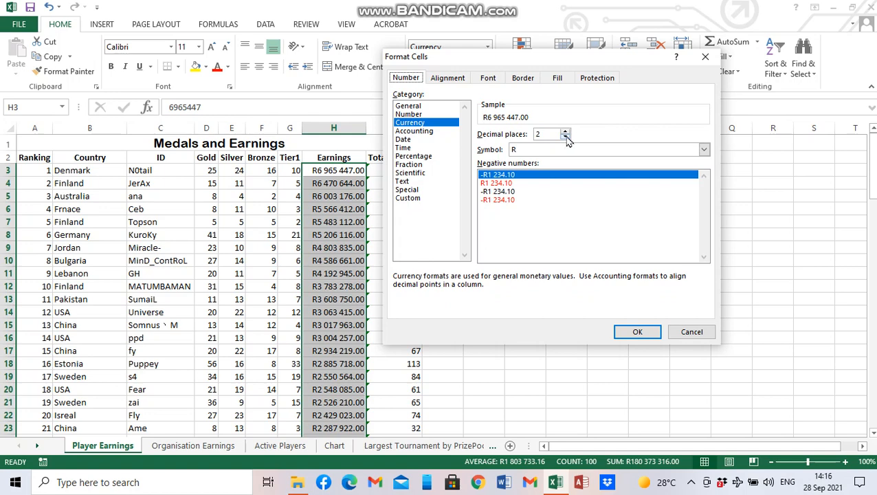
left_click(565, 137)
left_click(565, 137)
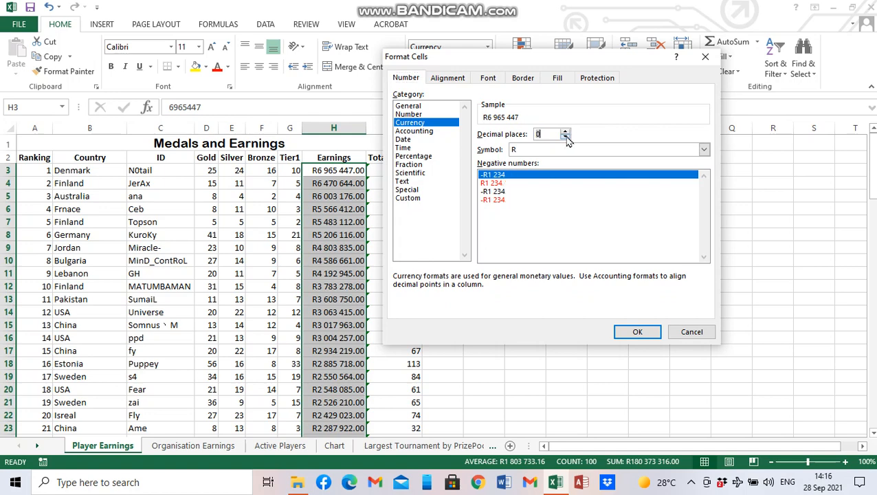
left_click(623, 335)
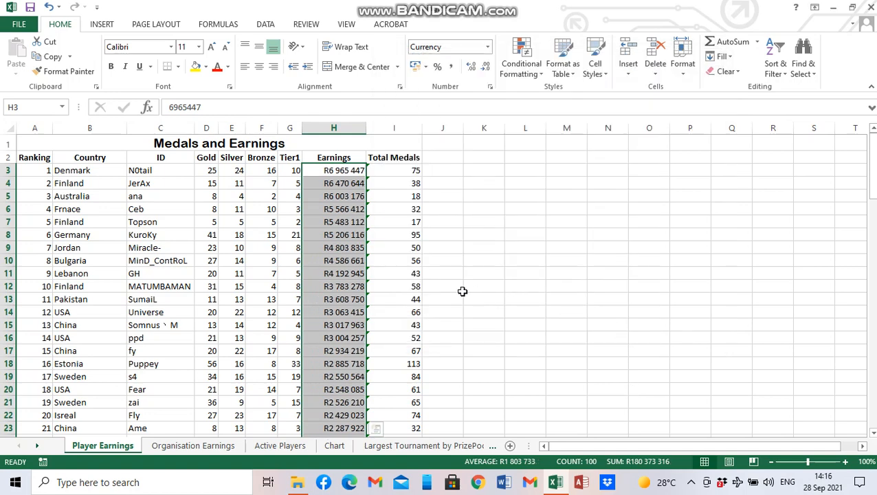
left_click(361, 286)
left_click(355, 249)
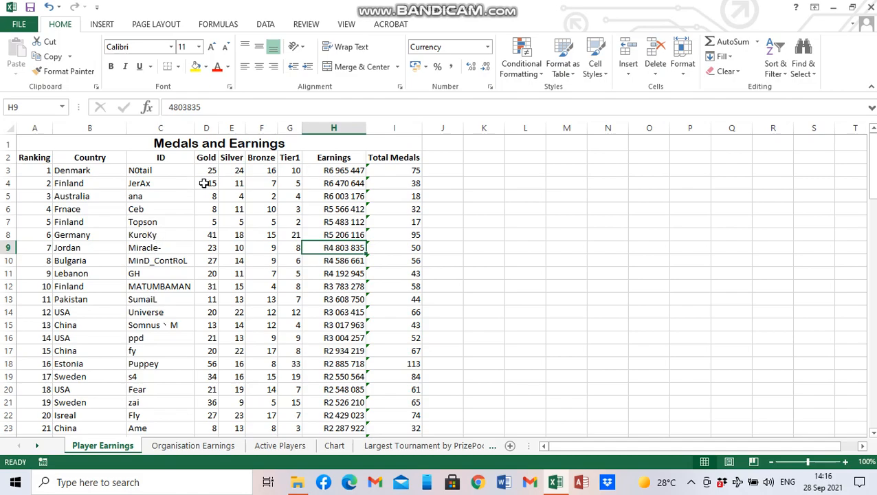
Set up a conditional formatting rule on the Gold values D3:D102 for cell values greater than or equal to 25
left_click_drag(206, 172, 208, 246)
left_click(522, 66)
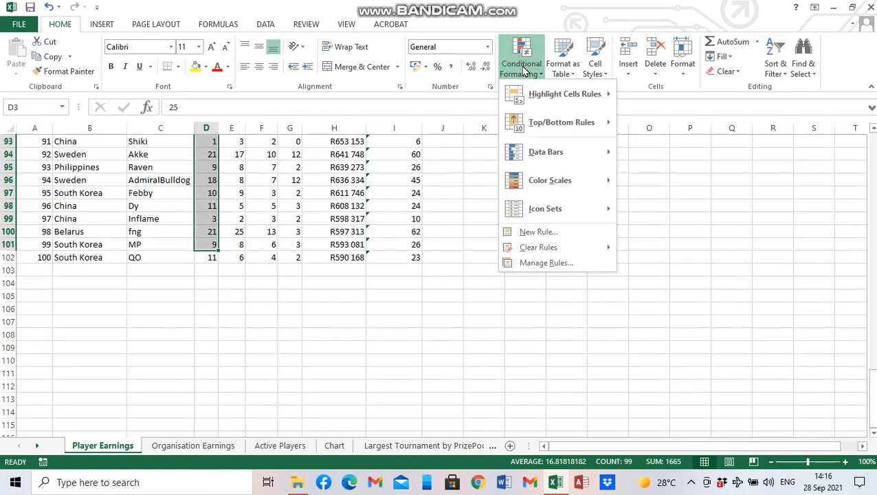
left_click(214, 258)
left_click(211, 257, "shift")
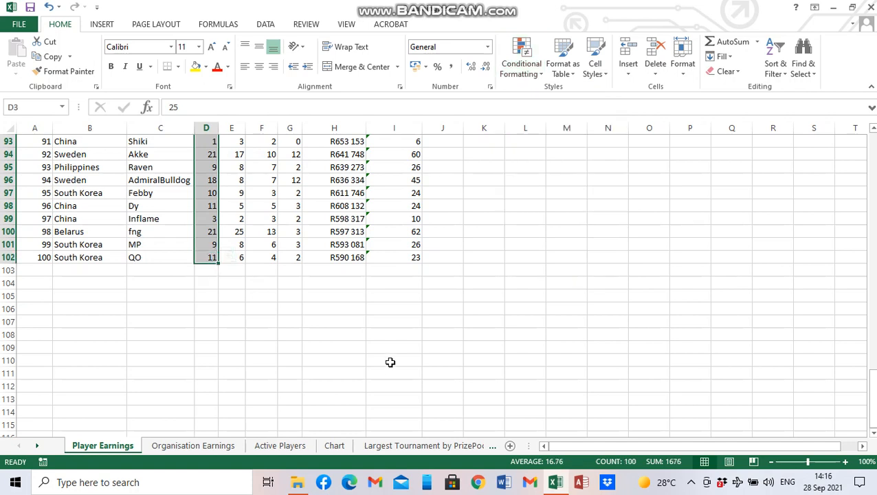
left_click(523, 72)
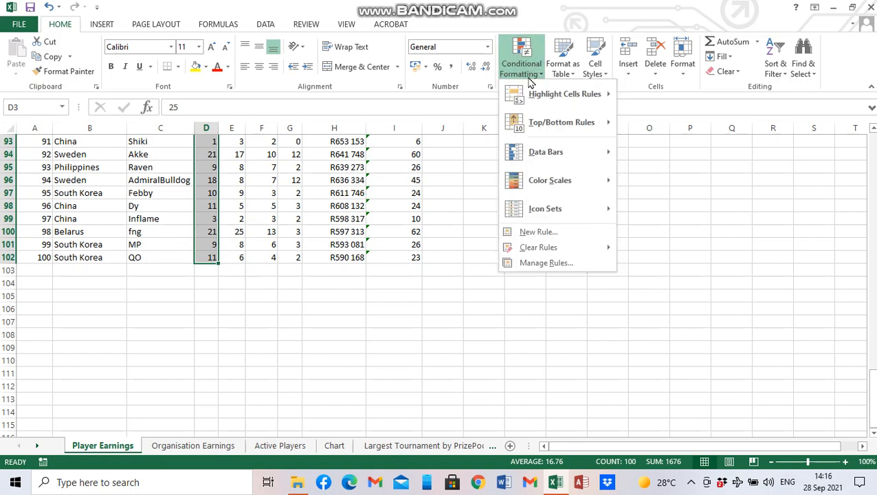
mouse_move(533, 93)
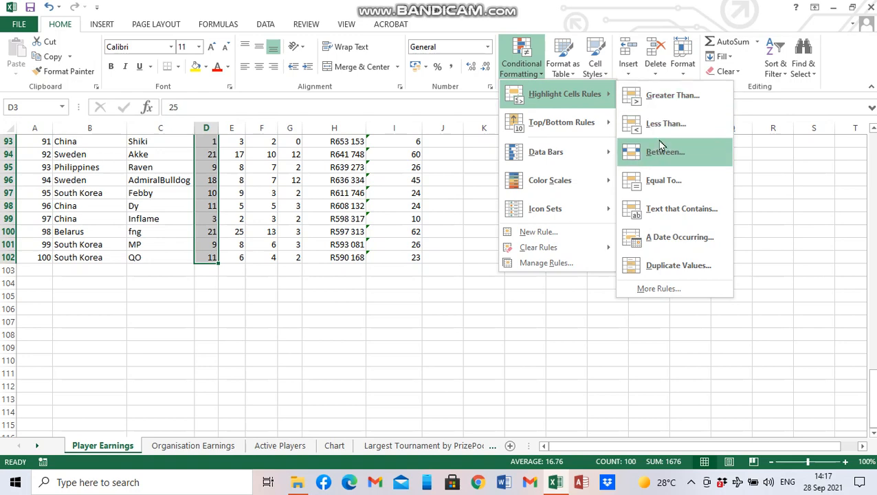
left_click(655, 289)
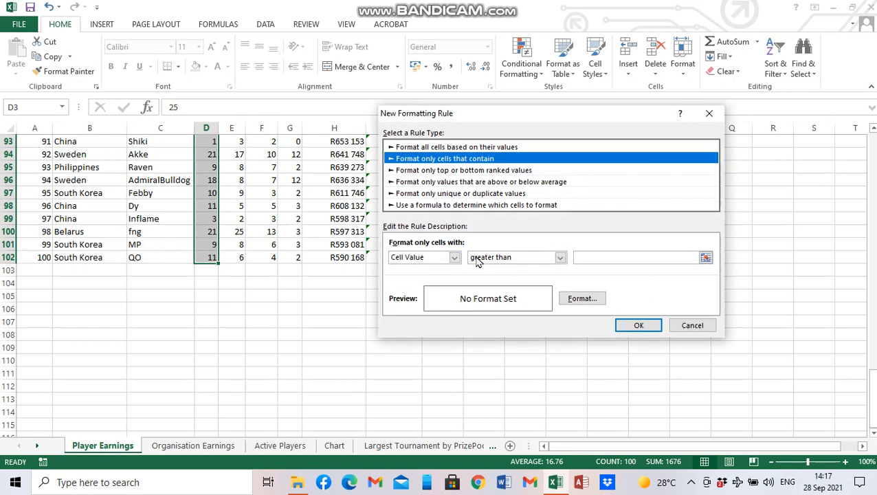
left_click(560, 258)
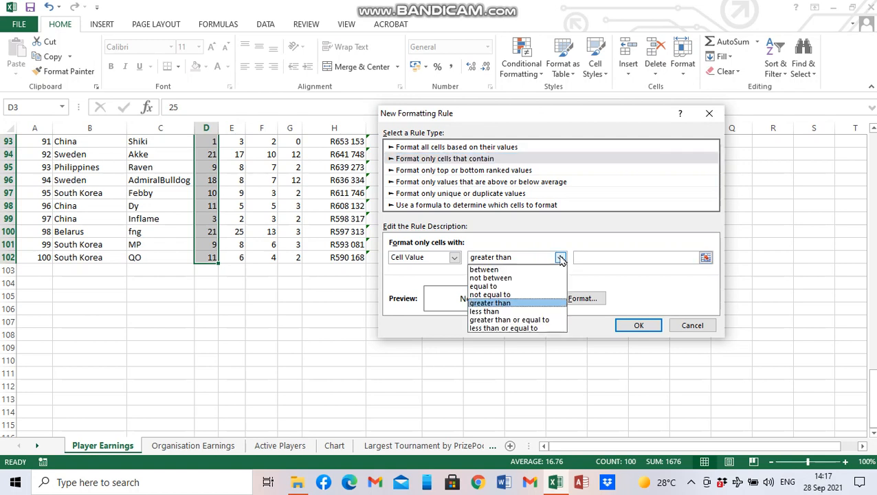
left_click(531, 321)
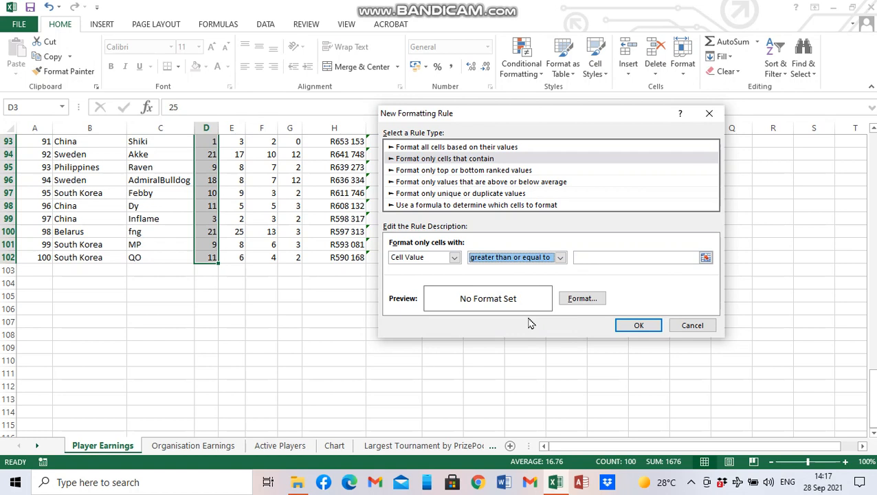
left_click(577, 258)
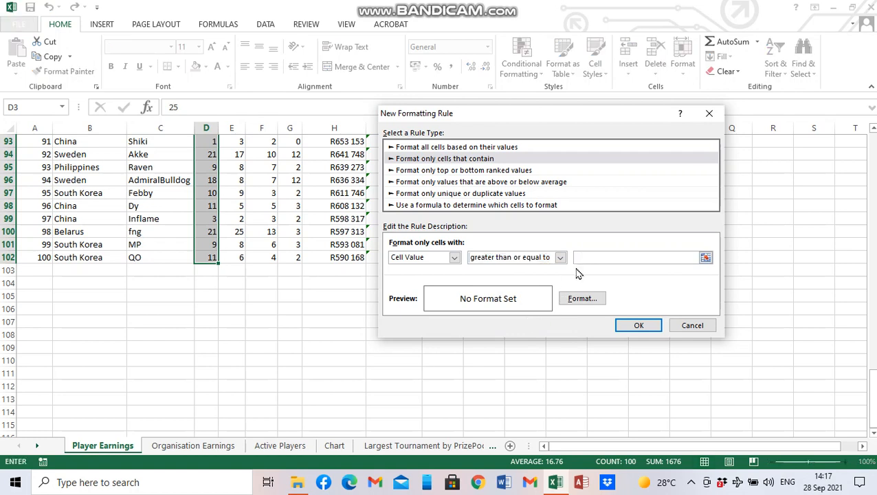
type("25")
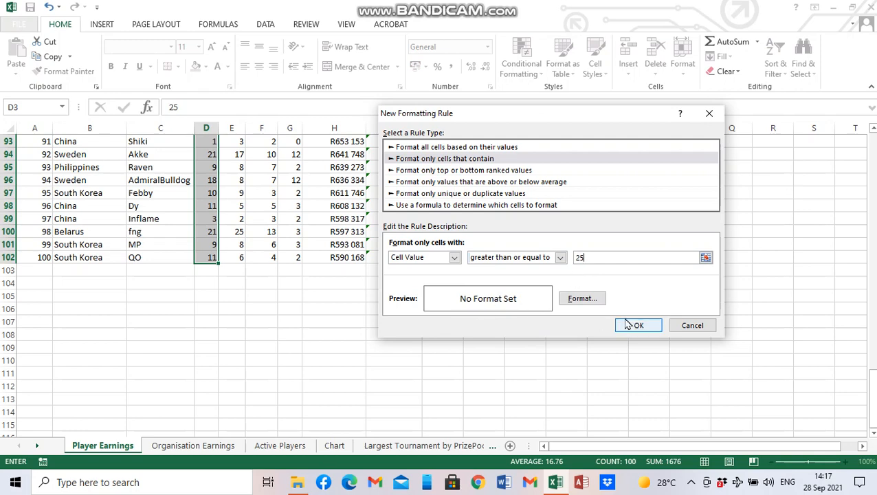
Give the new rule a light green background fill and apply it to the Gold values
left_click(580, 300)
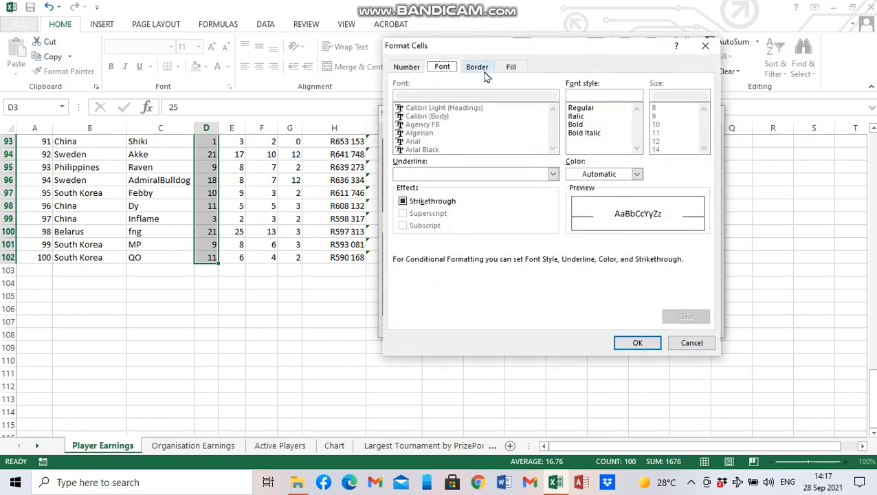
left_click(512, 67)
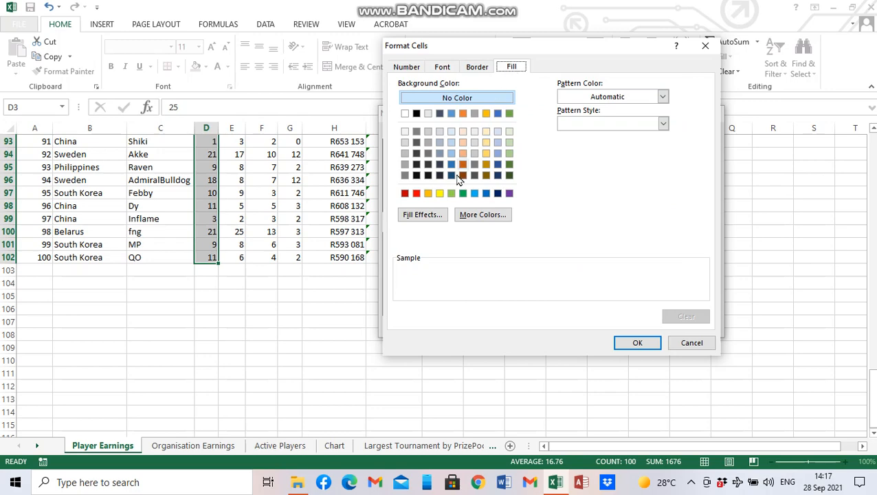
left_click(451, 194)
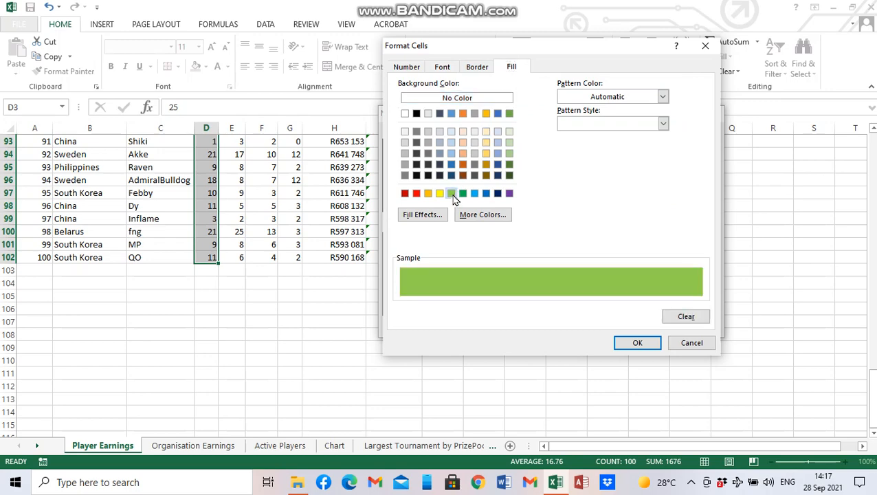
left_click(625, 343)
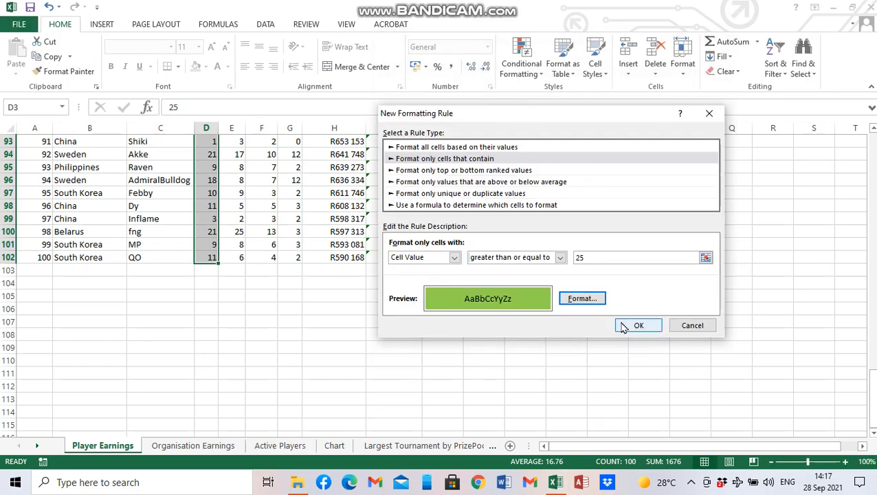
left_click(625, 323)
Highlight Gold values less than 15 with Light Red Fill with Dark Red Text
scroll(303, 303, "up", 5)
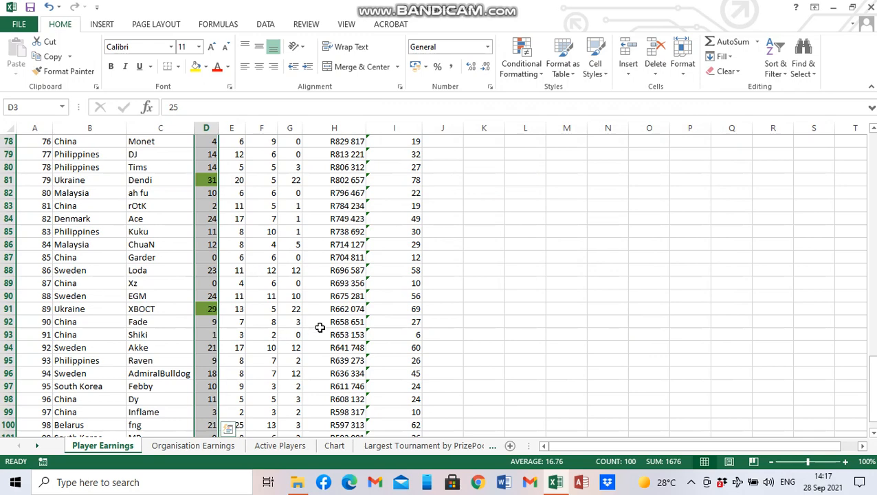
left_click(518, 72)
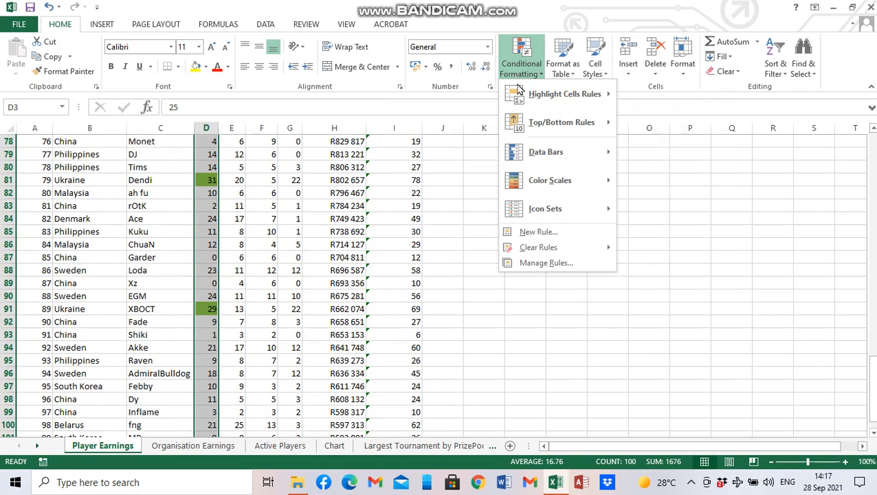
mouse_move(581, 95)
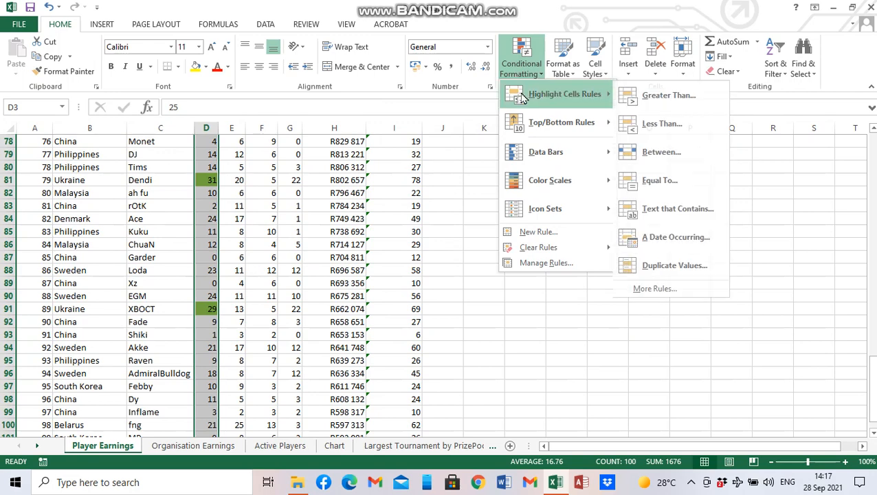
left_click(665, 124)
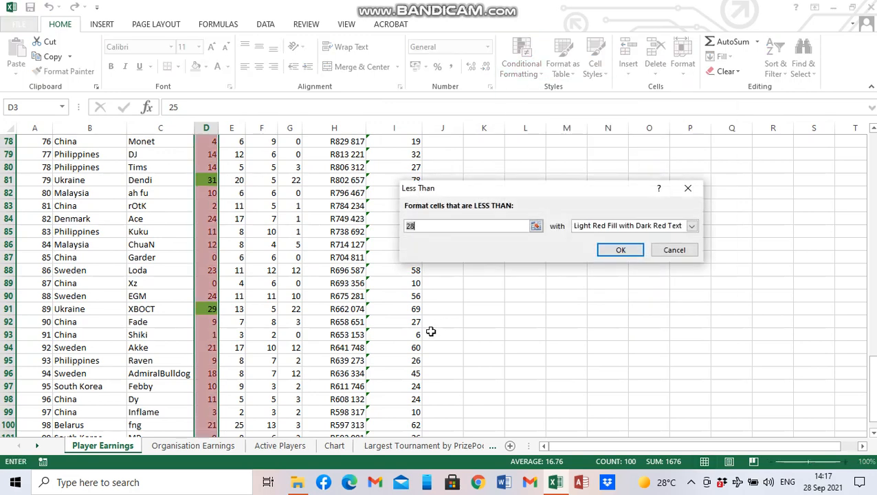
type("15")
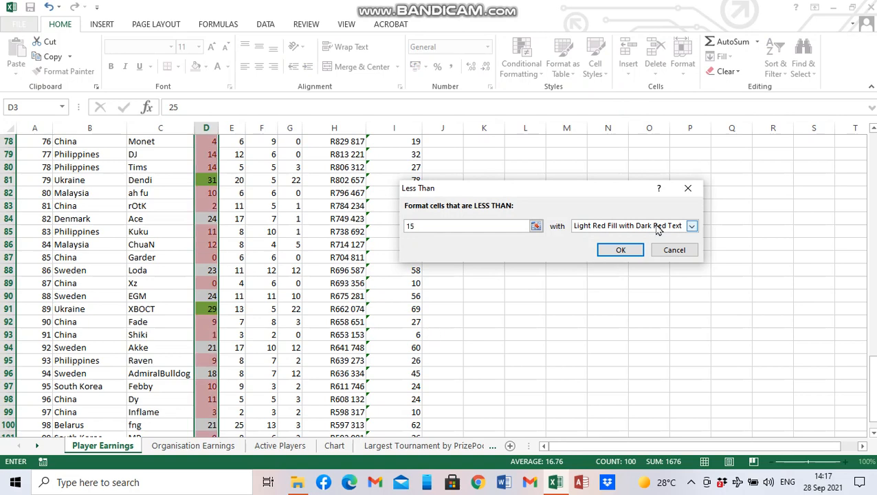
left_click(692, 227)
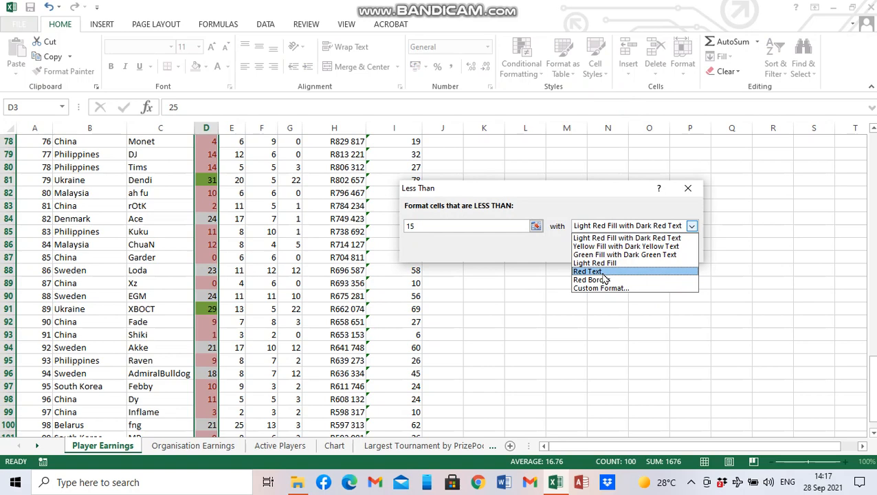
left_click(603, 239)
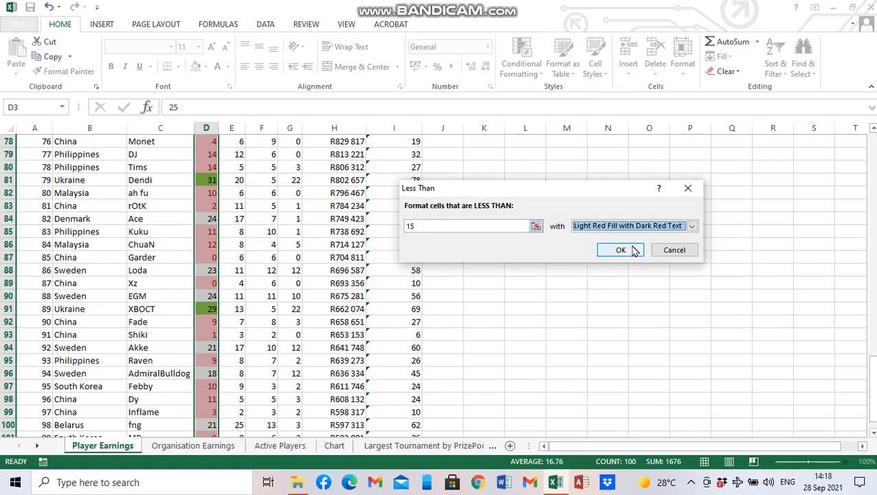
left_click(620, 250)
left_click(254, 349)
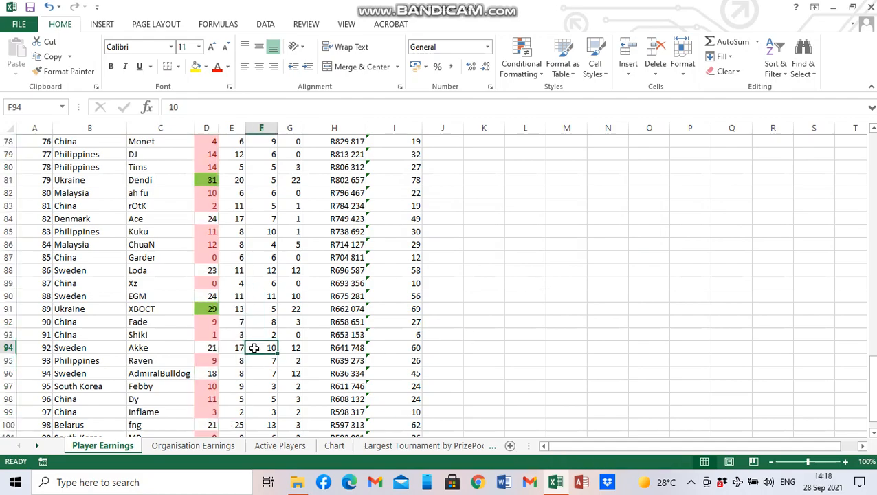
Review the highlighting down the Gold column and inspect its rules in the Conditional Formatting Rules Manager
scroll(210, 308, "up", 15)
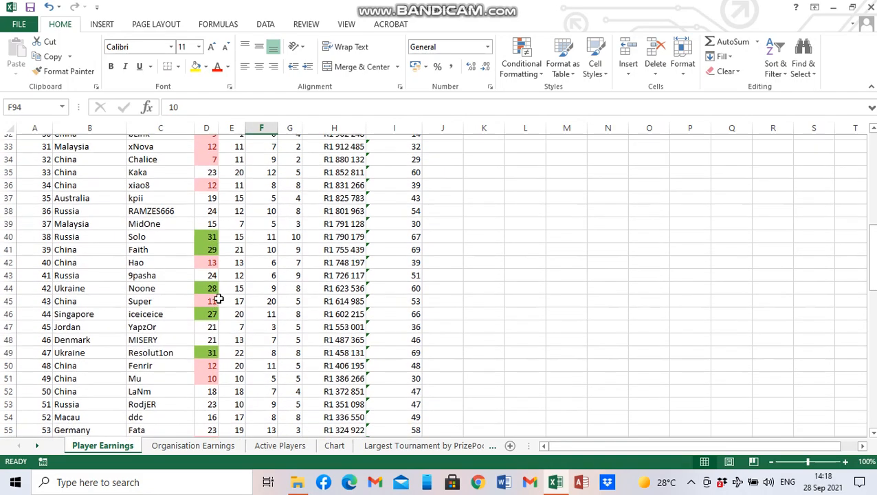
scroll(218, 298, "up", 7)
scroll(224, 295, "down", 4)
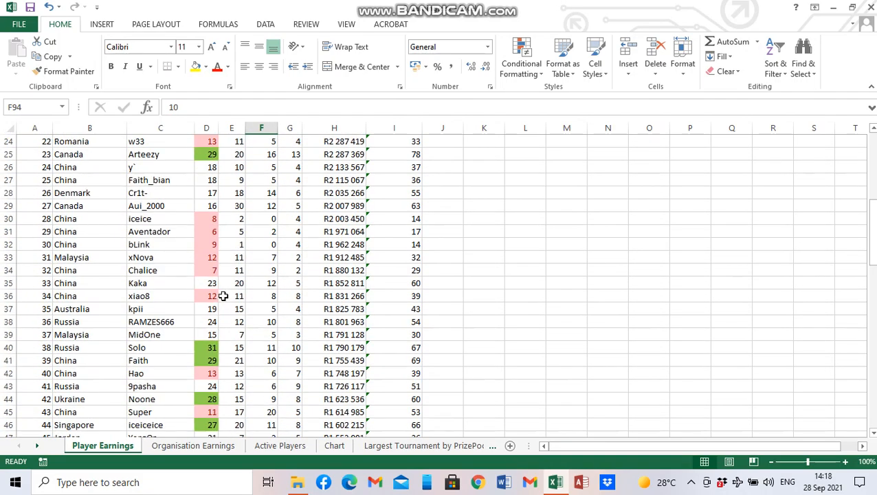
scroll(224, 295, "up", 6)
left_click(205, 144)
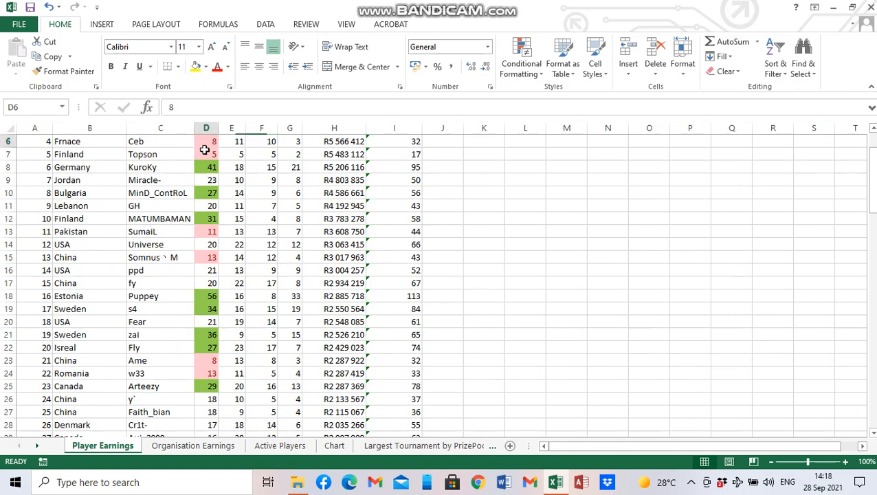
left_click_drag(205, 150, 198, 413)
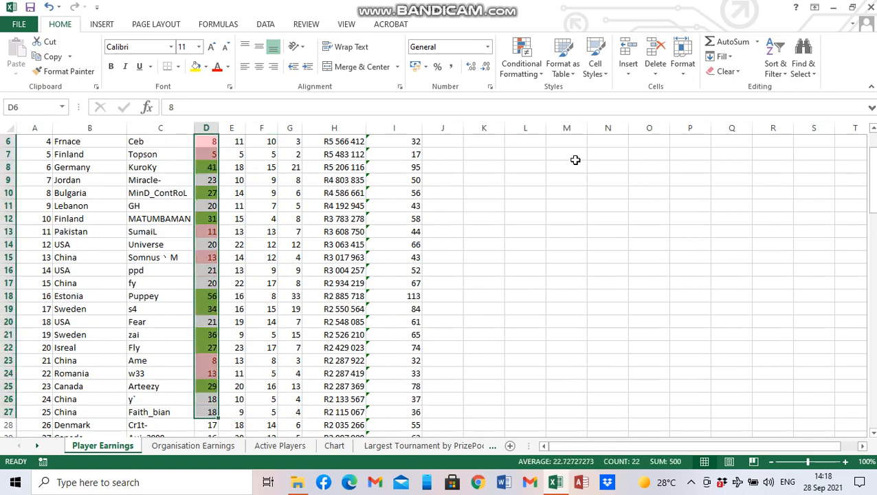
left_click(520, 67)
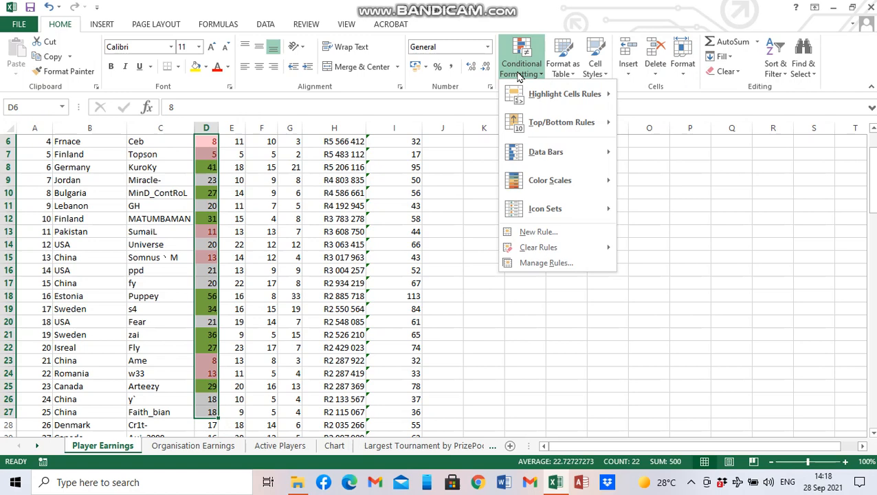
left_click(527, 263)
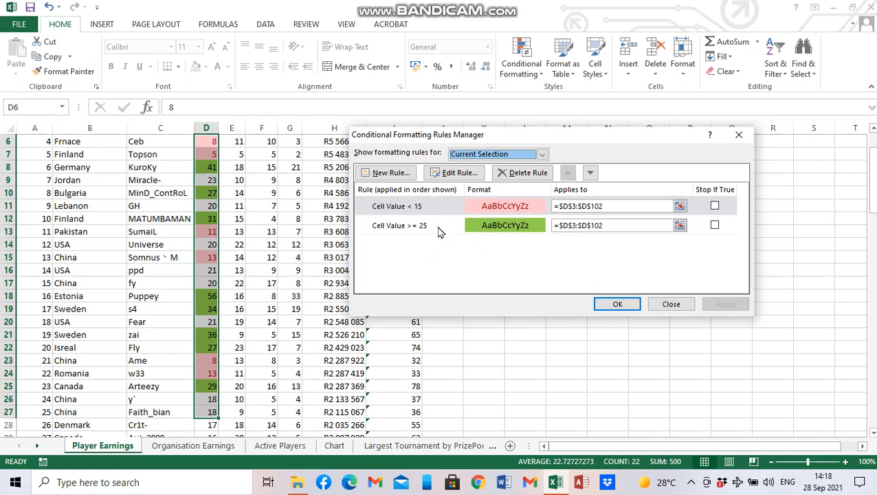
left_click(665, 306)
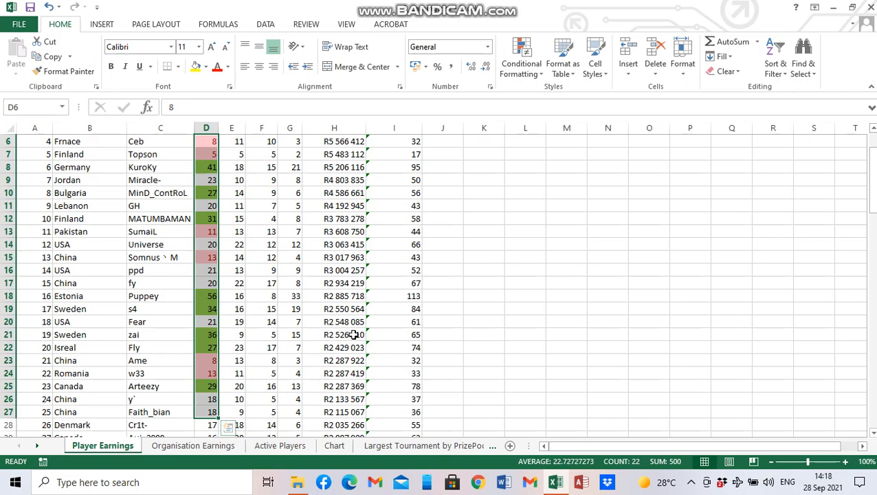
scroll(307, 278, "up", 2)
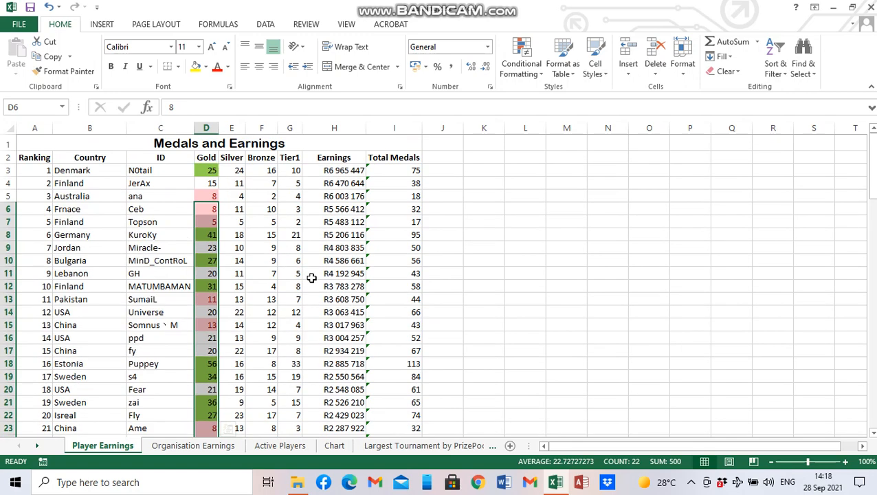
left_click(445, 170)
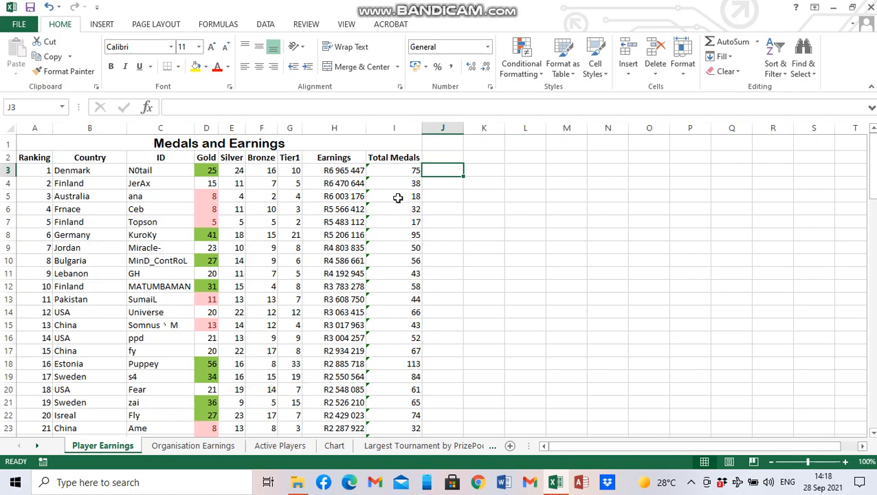
Review the Total Medals formula in I3 and look over the totals down the player list
left_click(385, 171)
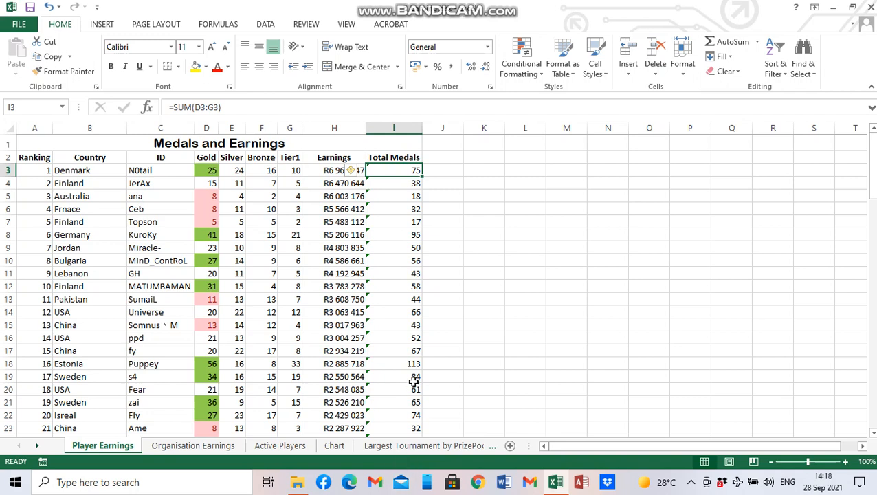
left_click(443, 170)
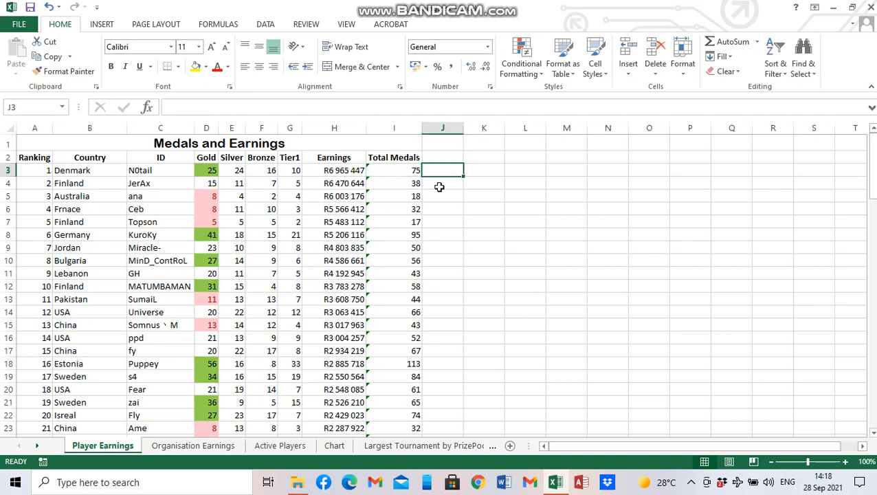
left_click(439, 181)
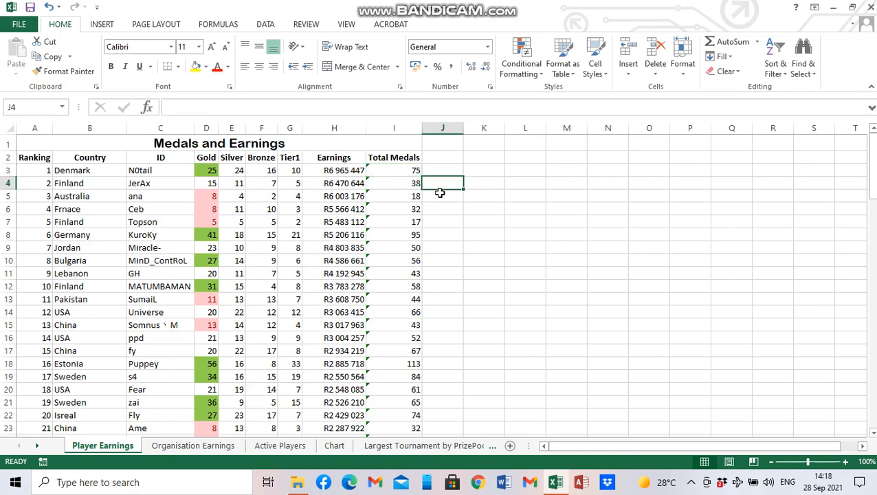
left_click(439, 196)
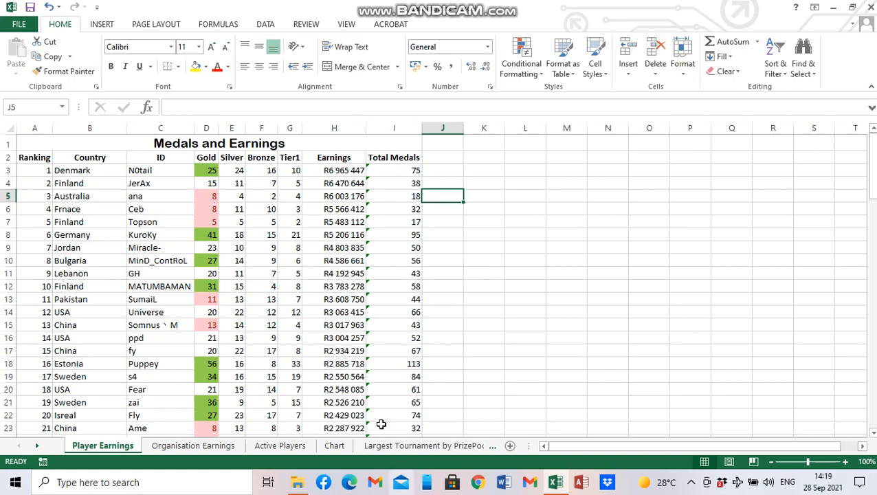
scroll(389, 374, "down", 11)
scroll(390, 373, "down", 5)
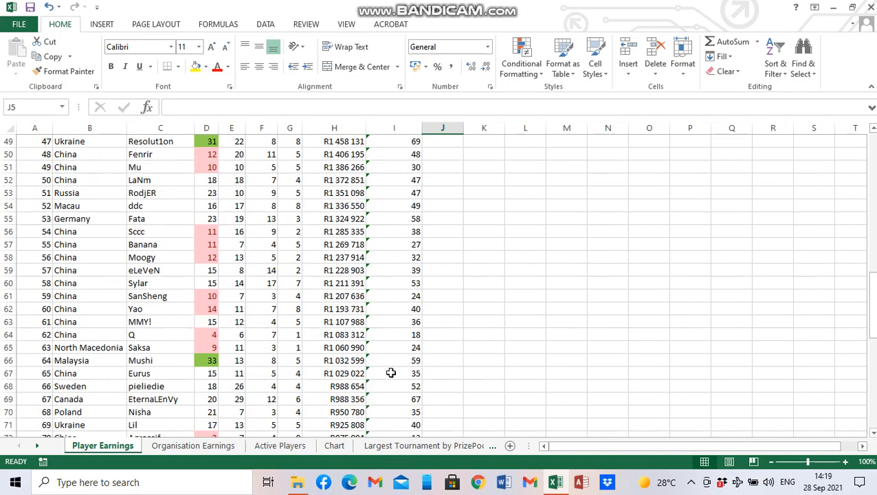
scroll(392, 372, "up", 16)
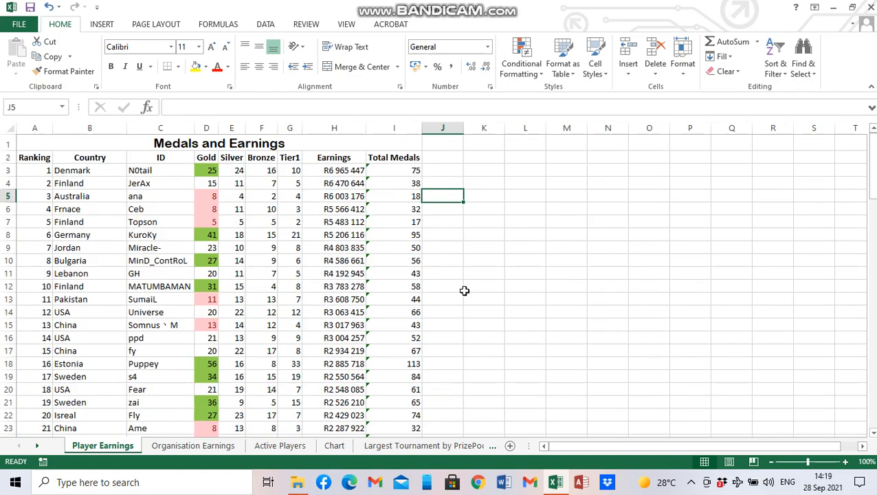
Start an IF formula in J3 beside the first player's total, with Total Medals cell I3 beginning the logical test
scroll(515, 293, "up", 4, "ctrl")
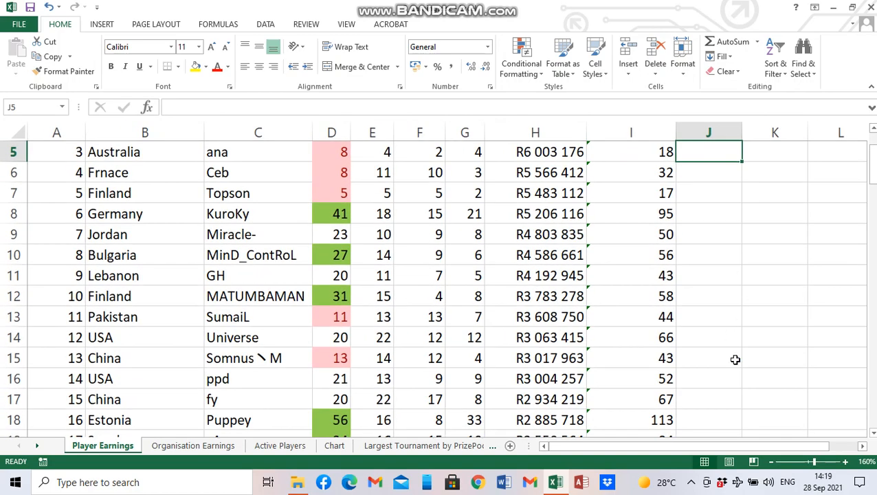
left_click_drag(728, 446, 783, 445)
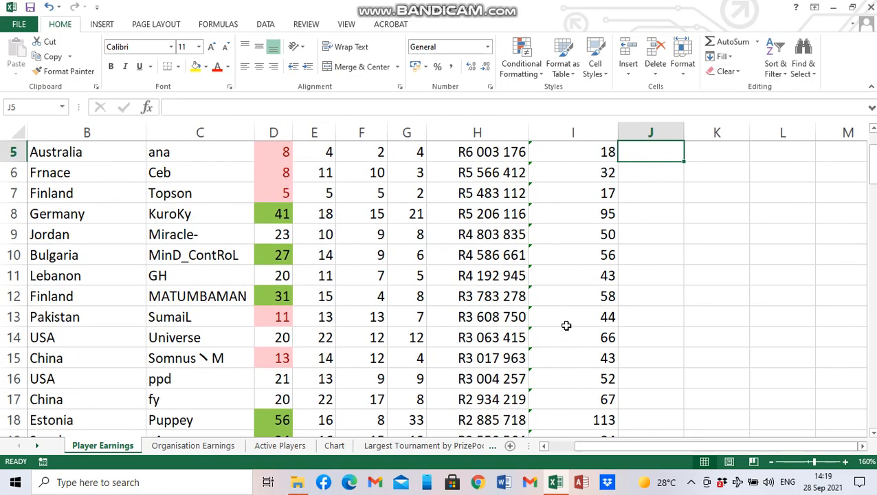
scroll(566, 324, "up", 2)
left_click(649, 202)
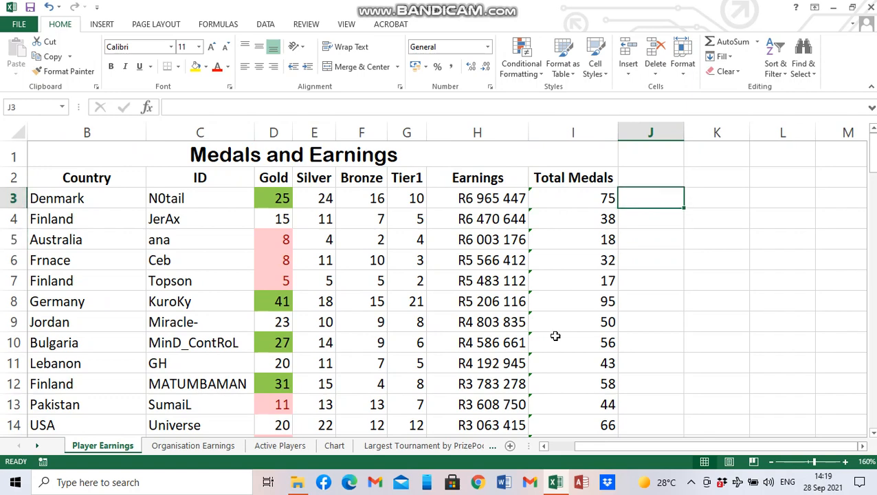
type("=")
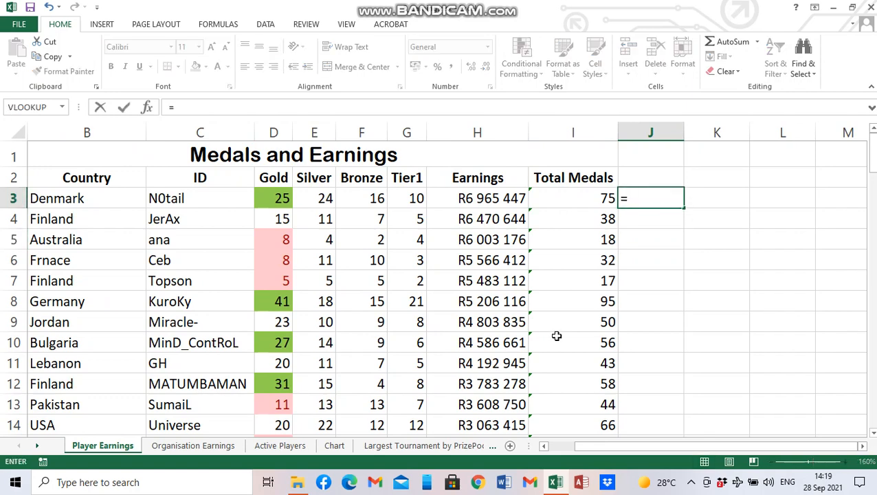
type("IF")
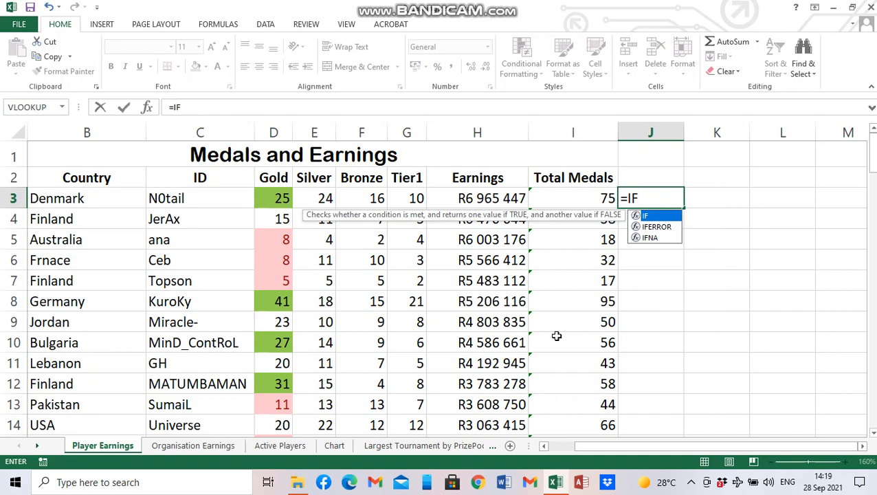
type("(")
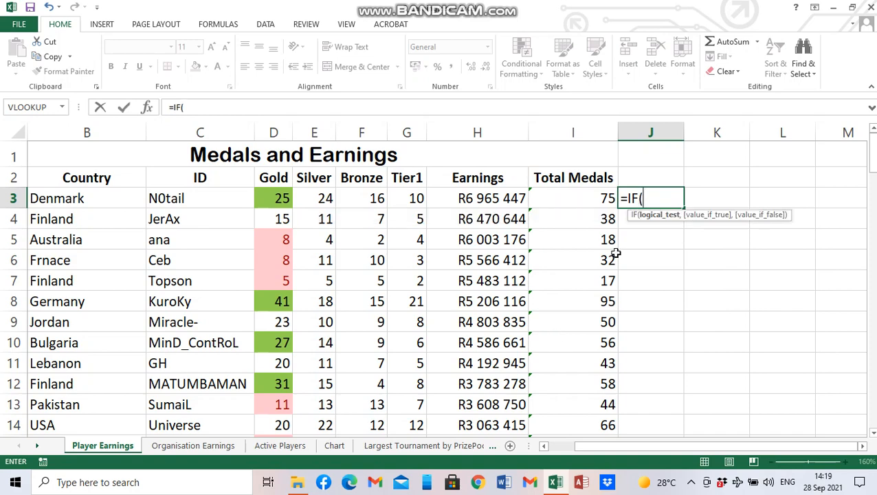
left_click(573, 195)
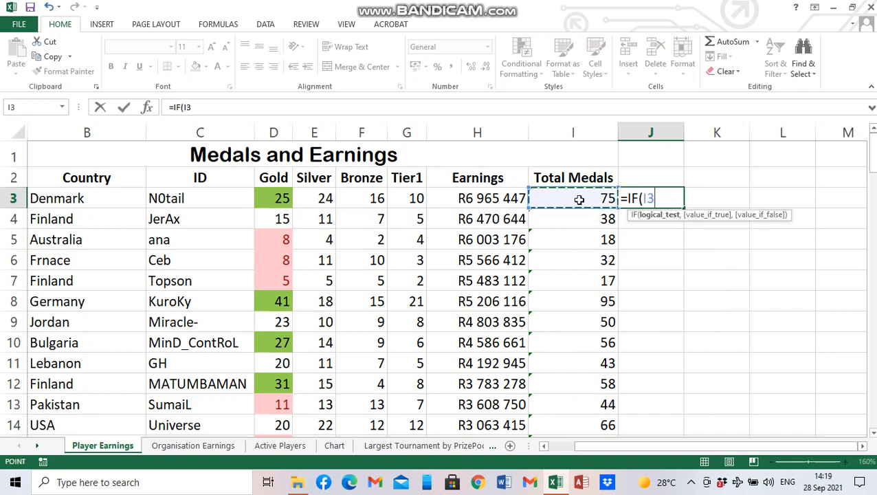